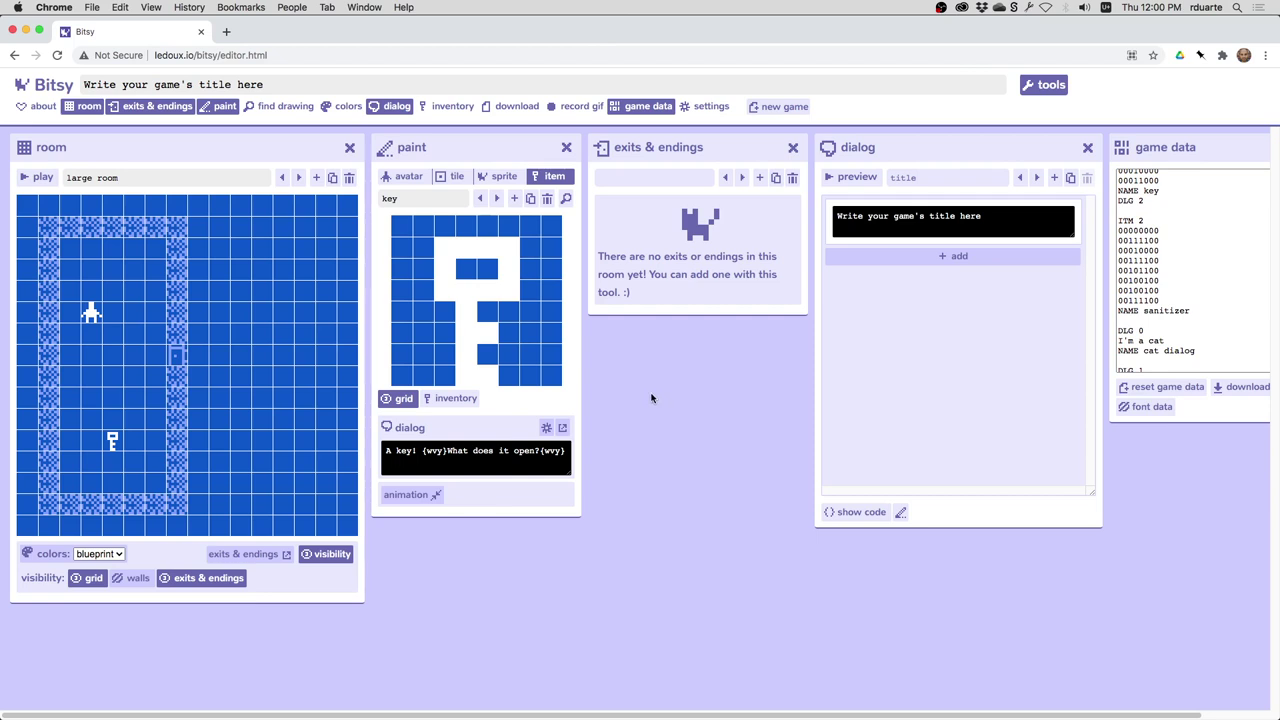
# Place the sanitizer item on a tile in the large room alongside the key.
pyautogui.click(496, 198)
pyautogui.click(134, 269)
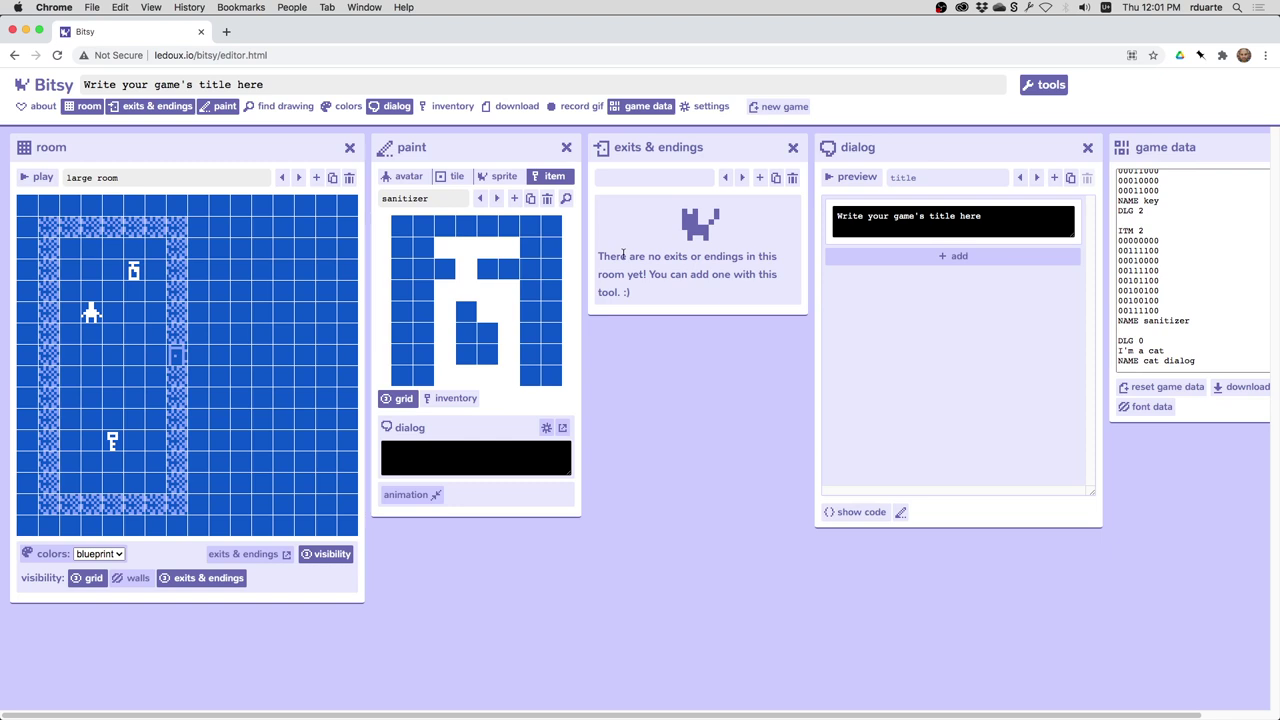
# Add a one-way exit from large-room tile (6,7) to closet tile (6,7).
pyautogui.click(760, 178)
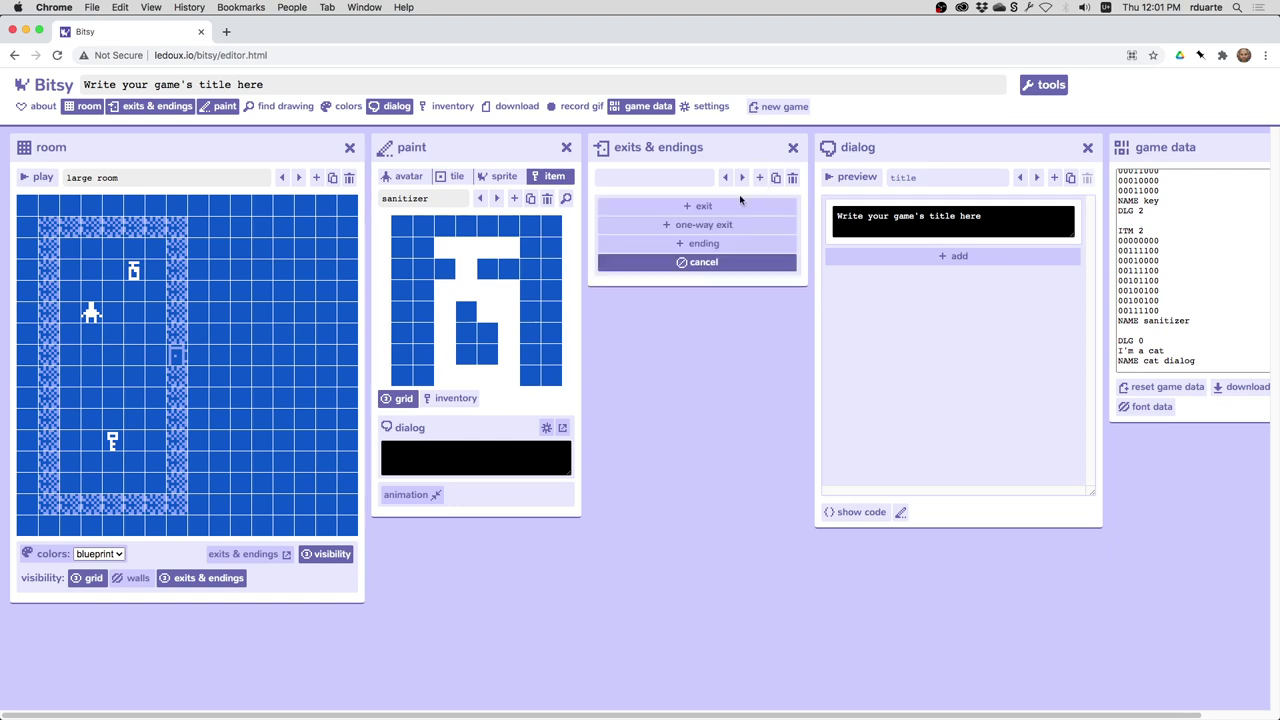
pyautogui.click(703, 225)
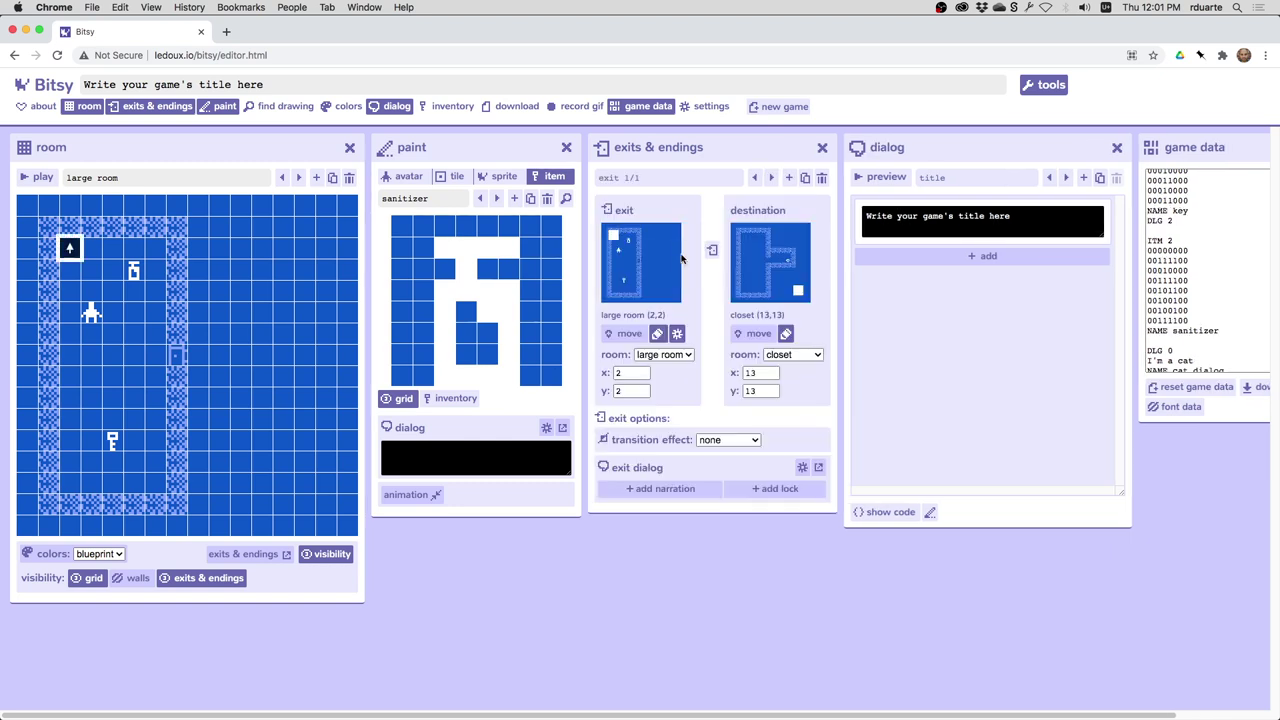
pyautogui.doubleClick(615, 372)
pyautogui.write('6')
pyautogui.press('Tab')
pyautogui.write('7')
pyautogui.press('Tab')
pyautogui.press('Tab')
pyautogui.press('Tab')
pyautogui.press('Tab')
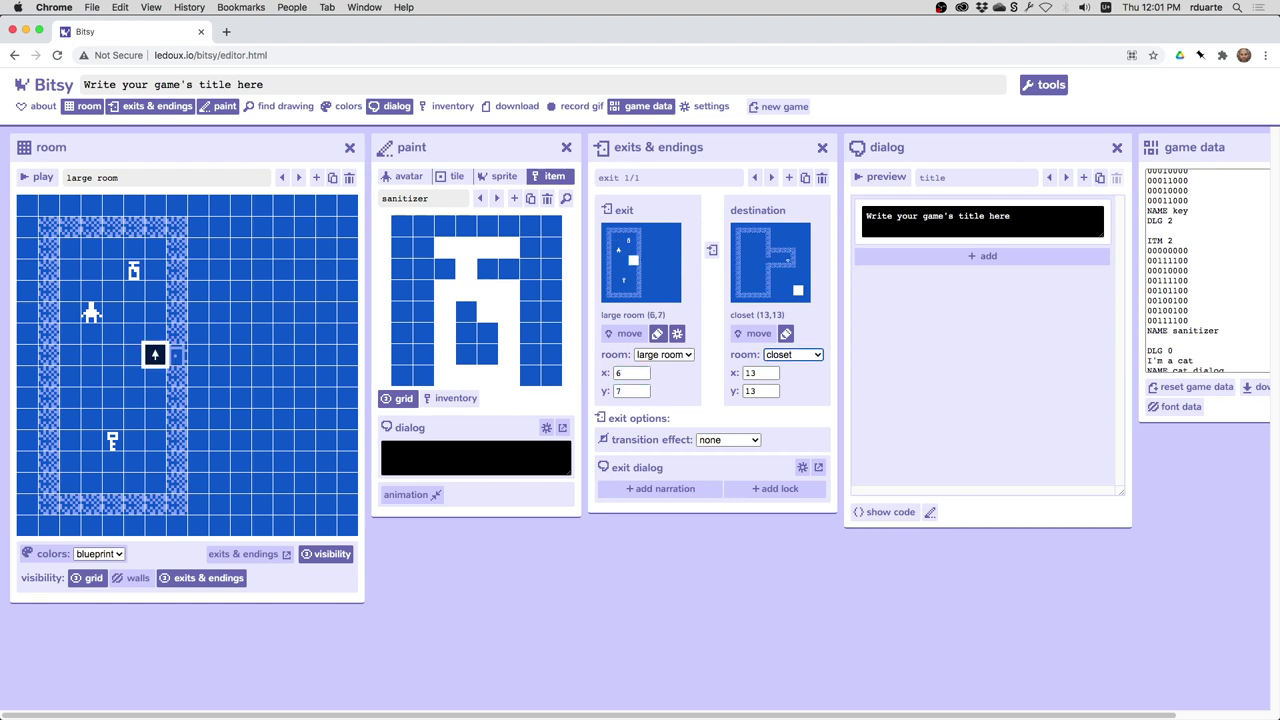
pyautogui.write('6')
pyautogui.press('Tab')
pyautogui.write('7')
pyautogui.press('Tab')
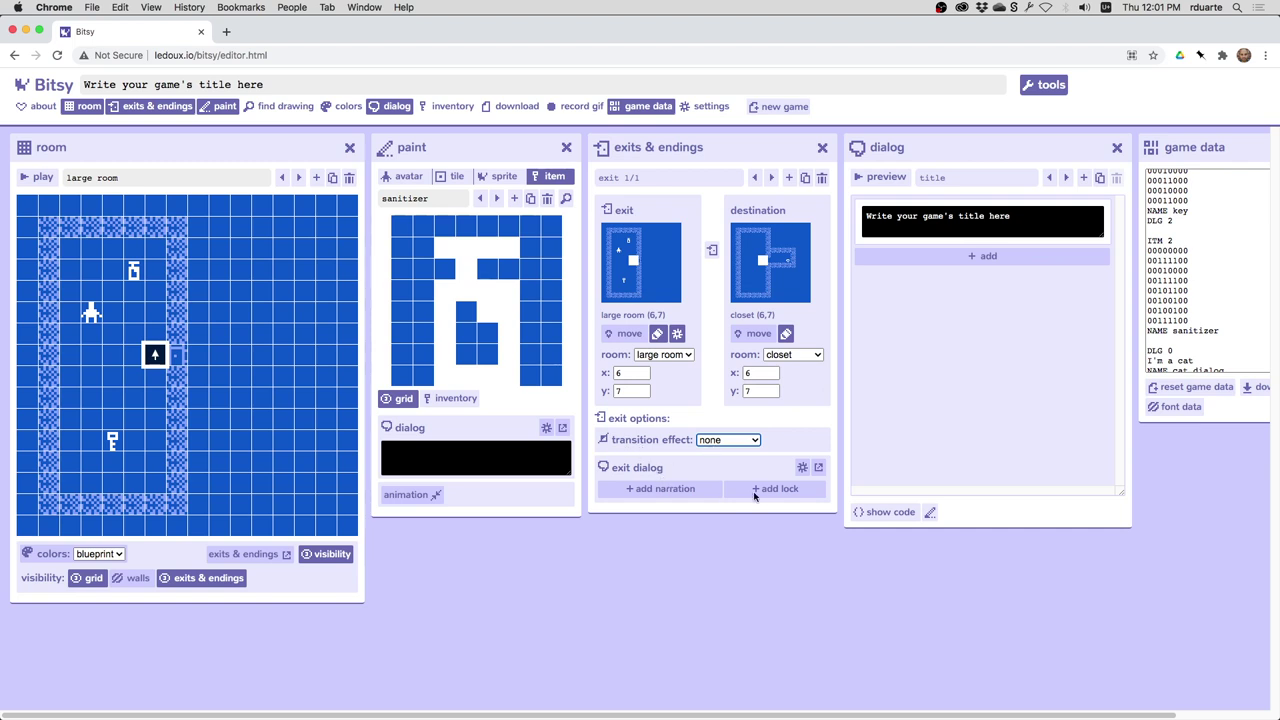
# Add a 'locked exit 4' lock dialog to the exit and enlarge the dialog panel to show it.
pyautogui.click(781, 489)
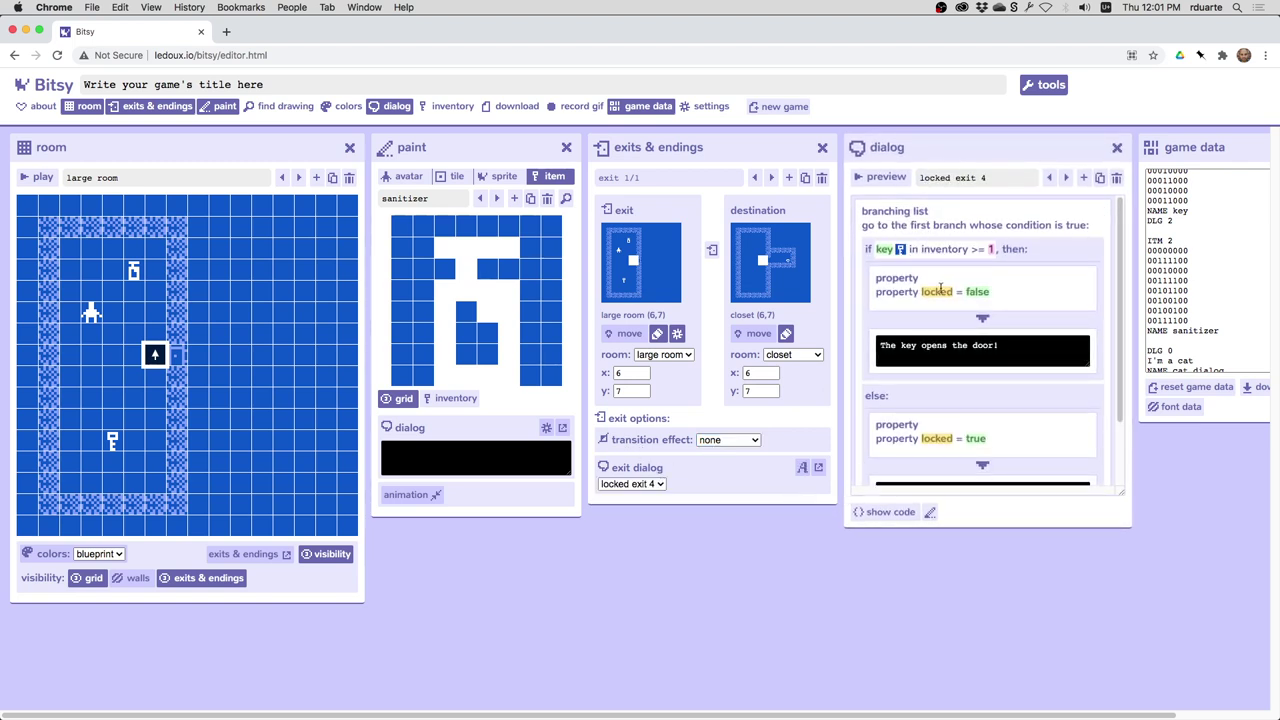
pyautogui.moveTo(1122, 494); pyautogui.dragTo(1136, 703)
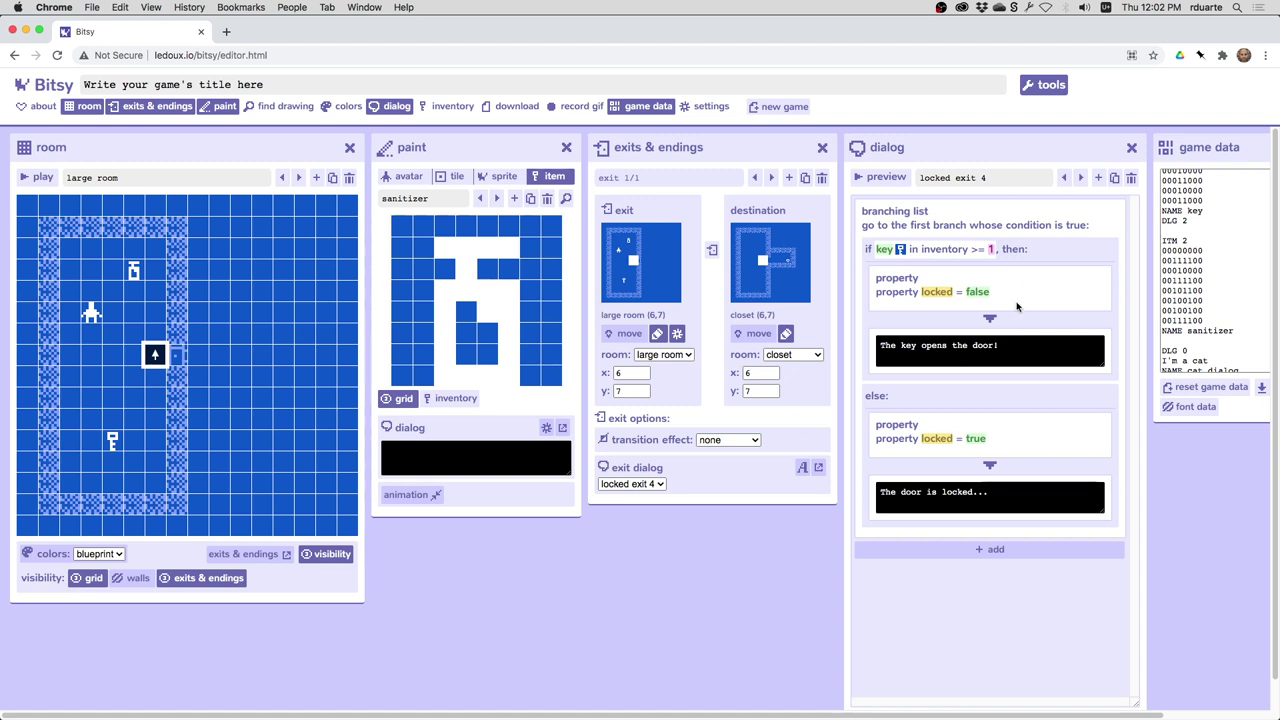
# Delete the locked = false block and the key-opens-door message from the key branch.
pyautogui.click(1050, 304)
pyautogui.click(1096, 284)
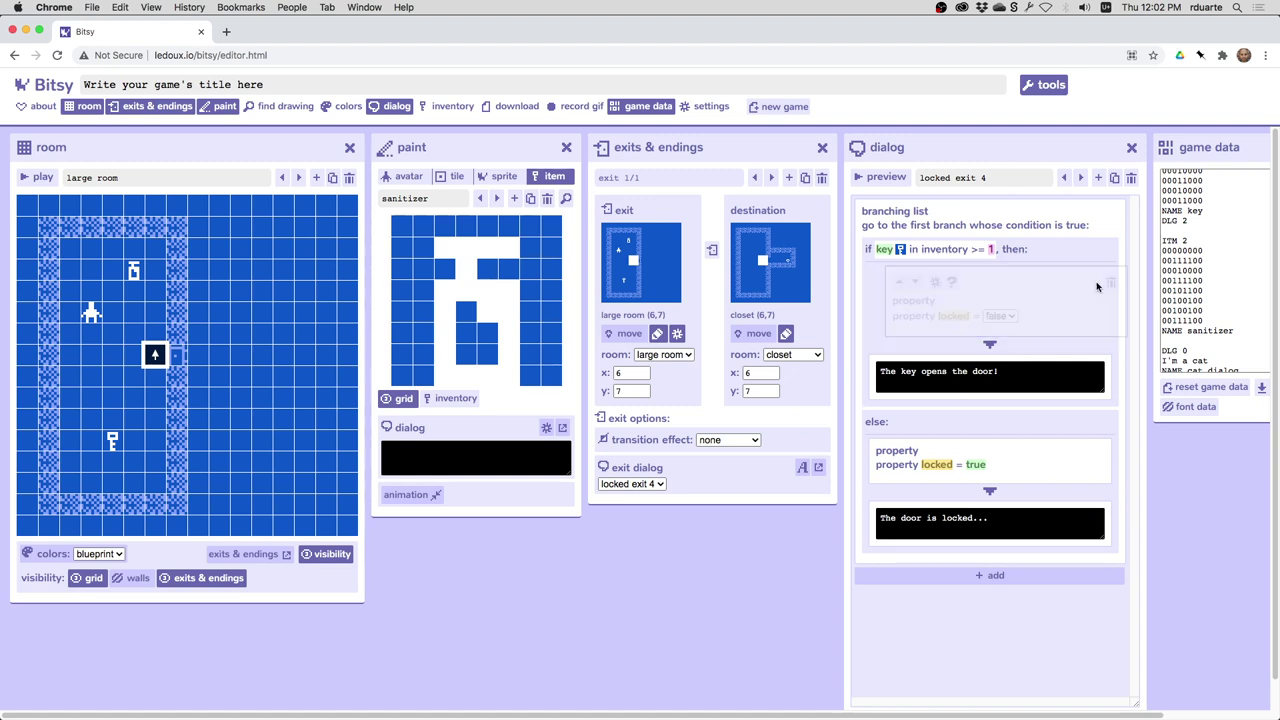
pyautogui.click(1094, 292)
pyautogui.click(1096, 285)
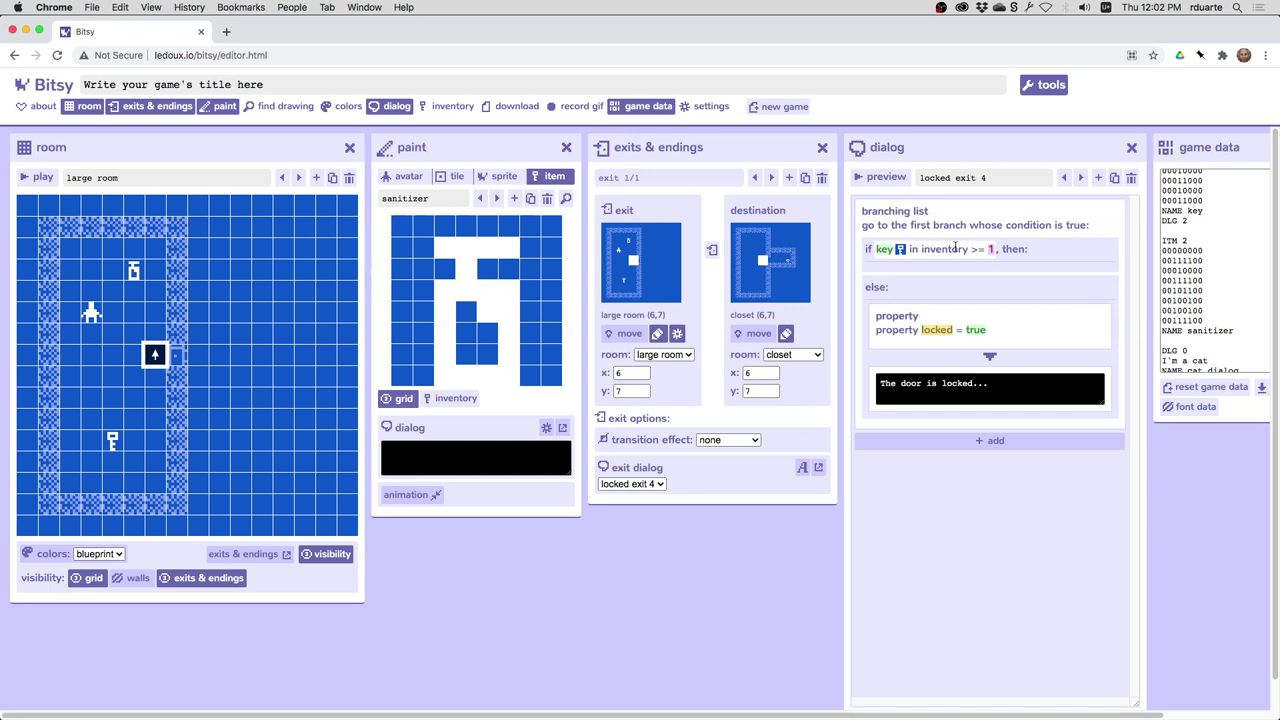
# Insert a nested branching list in the key branch checking sanitizer in inventory >= 1.
pyautogui.click(1023, 268)
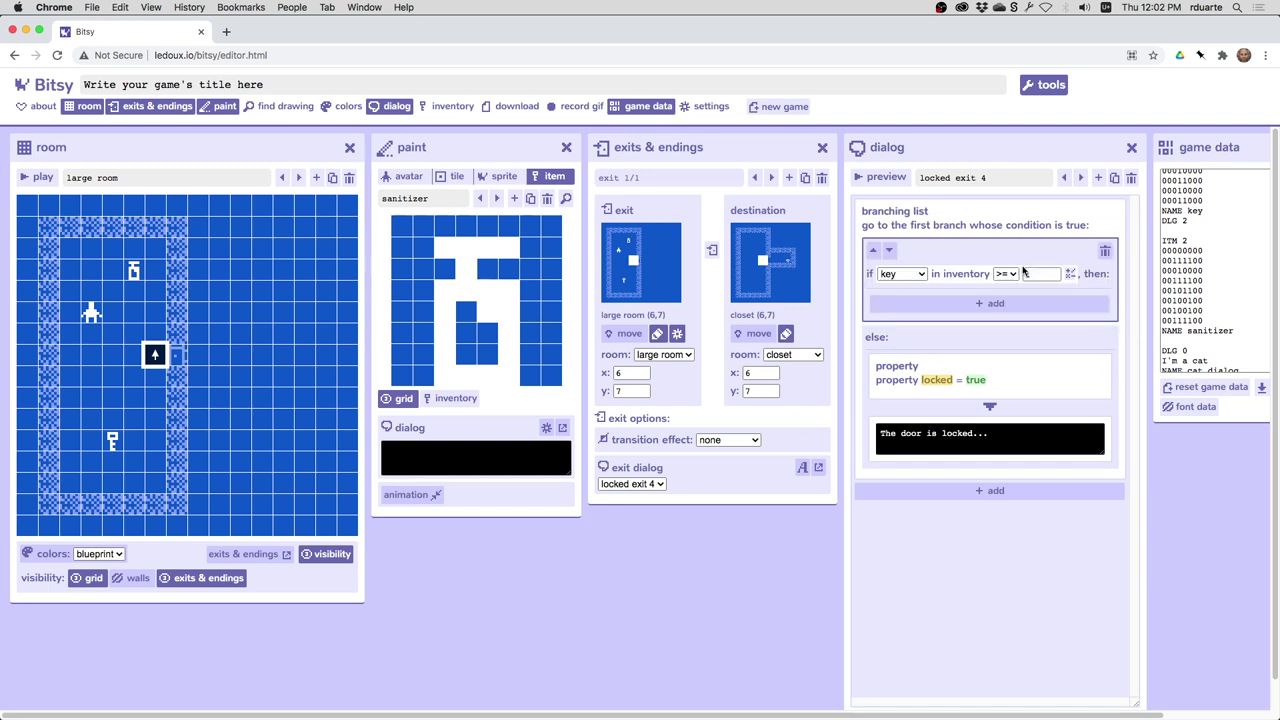
pyautogui.click(995, 305)
pyautogui.click(1000, 324)
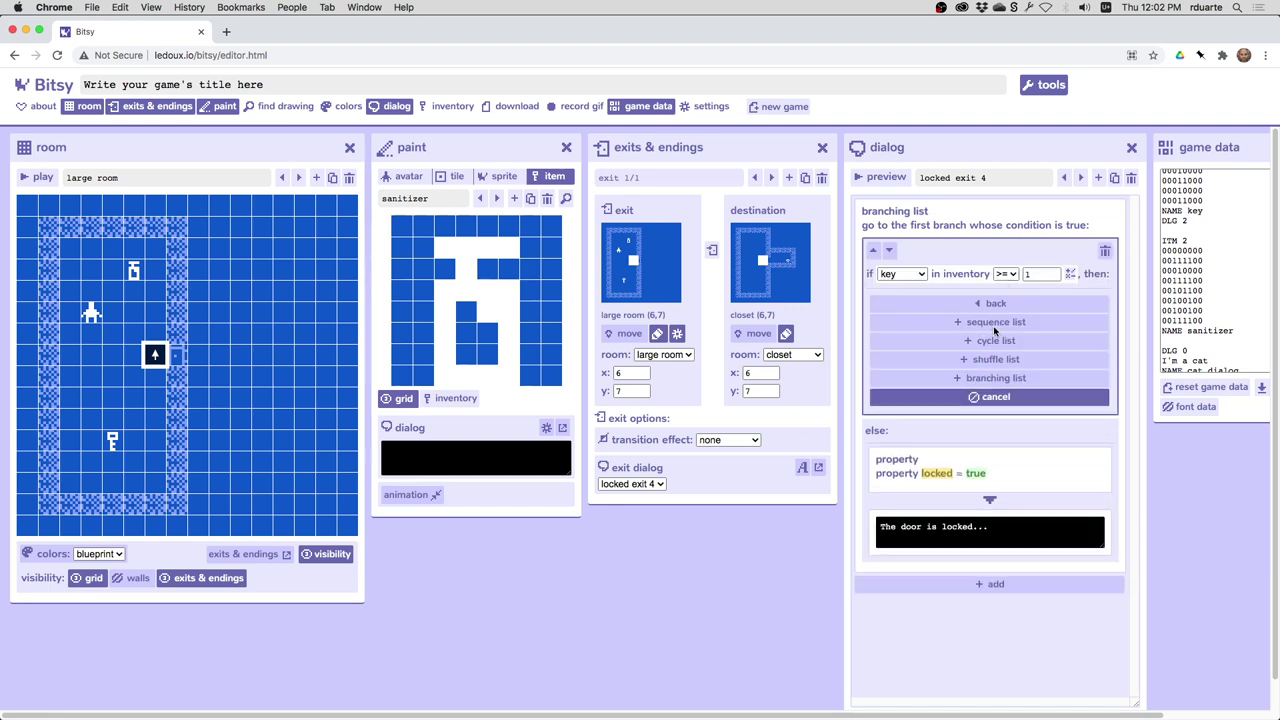
pyautogui.click(996, 378)
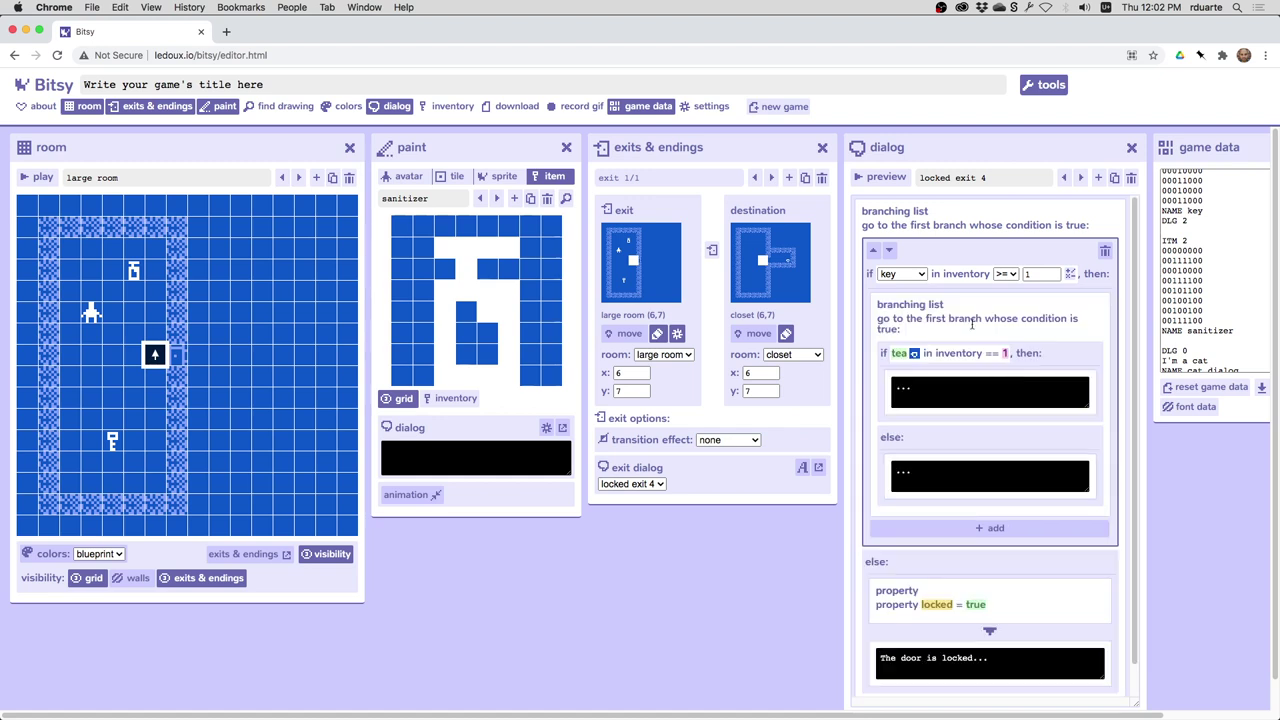
pyautogui.click(913, 353)
pyautogui.click(915, 340)
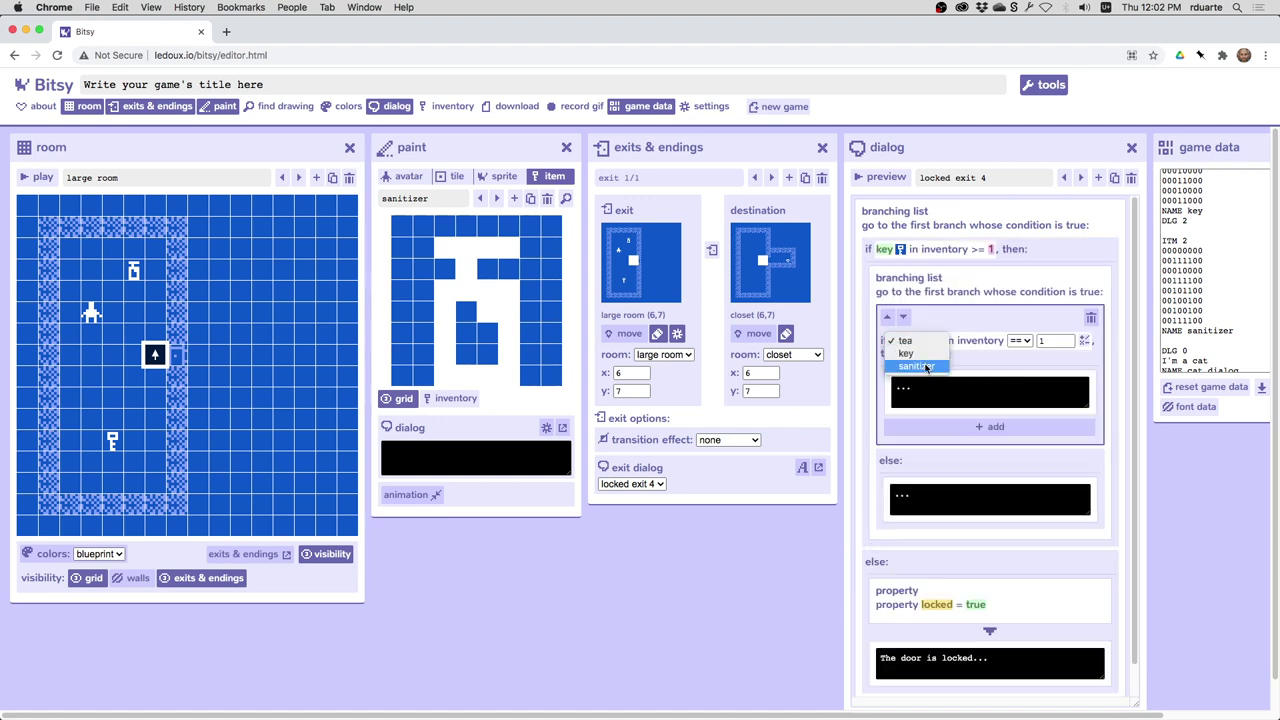
pyautogui.click(918, 366)
pyautogui.click(1019, 340)
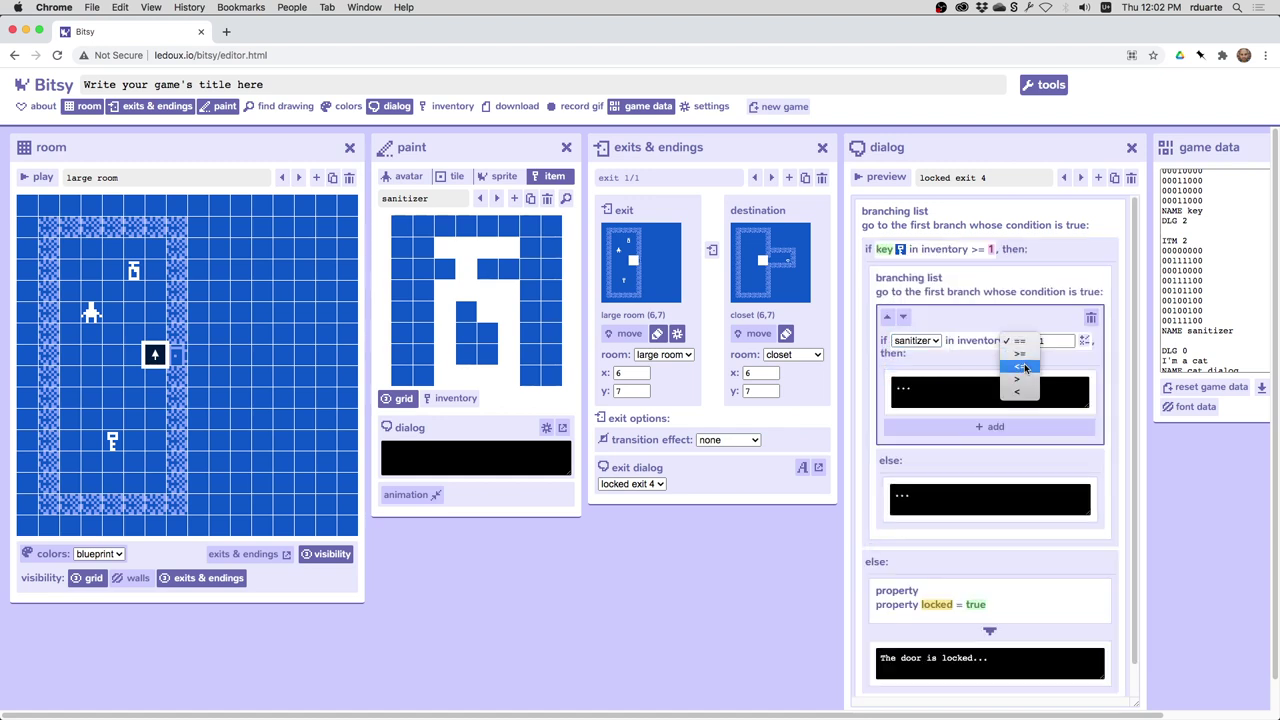
pyautogui.click(1020, 354)
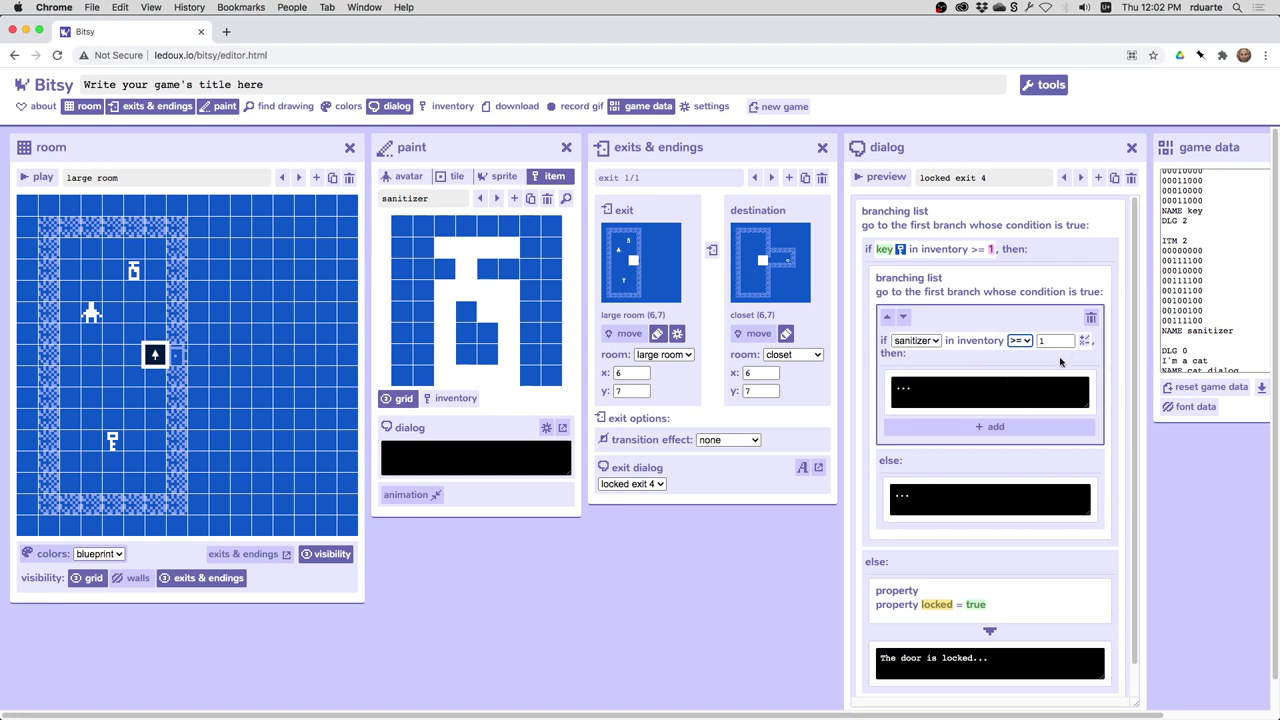
pyautogui.click(937, 398)
# Set the sanitizer branch message to 'You safely opened the door'.
pyautogui.moveTo(926, 376); pyautogui.dragTo(882, 373)
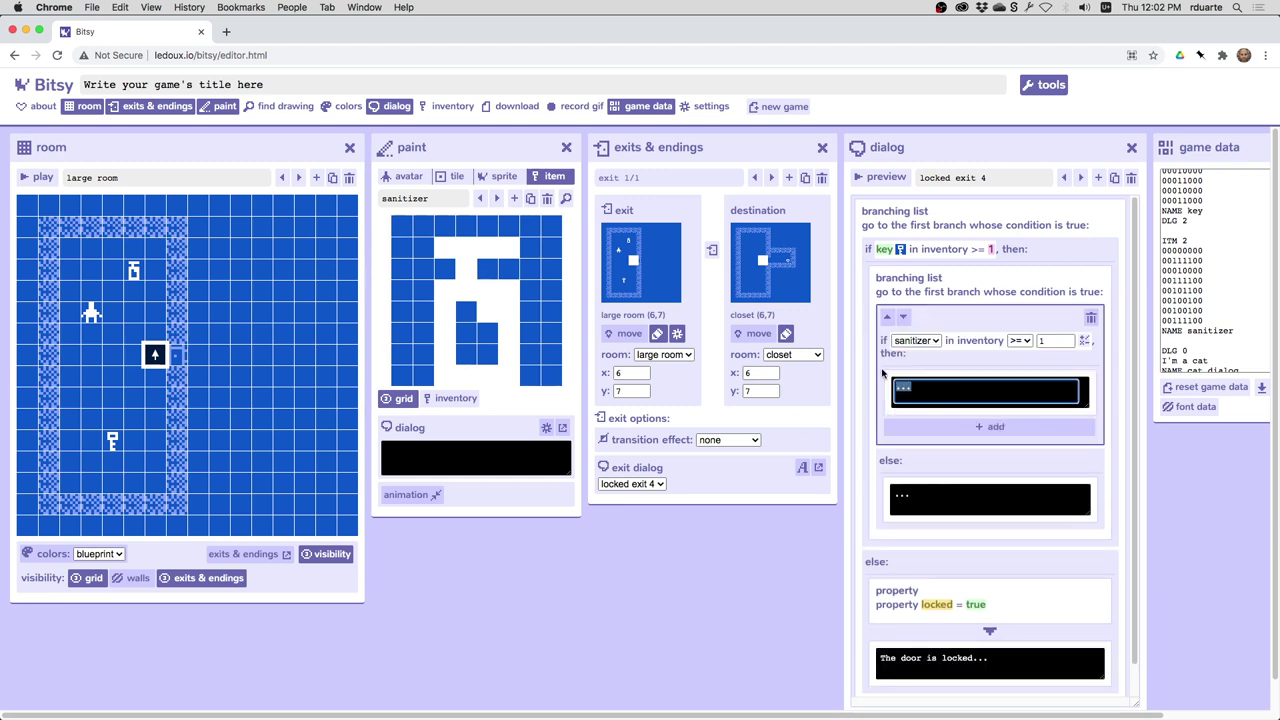
pyautogui.write('You safely opened the door')
pyautogui.click(1048, 392)
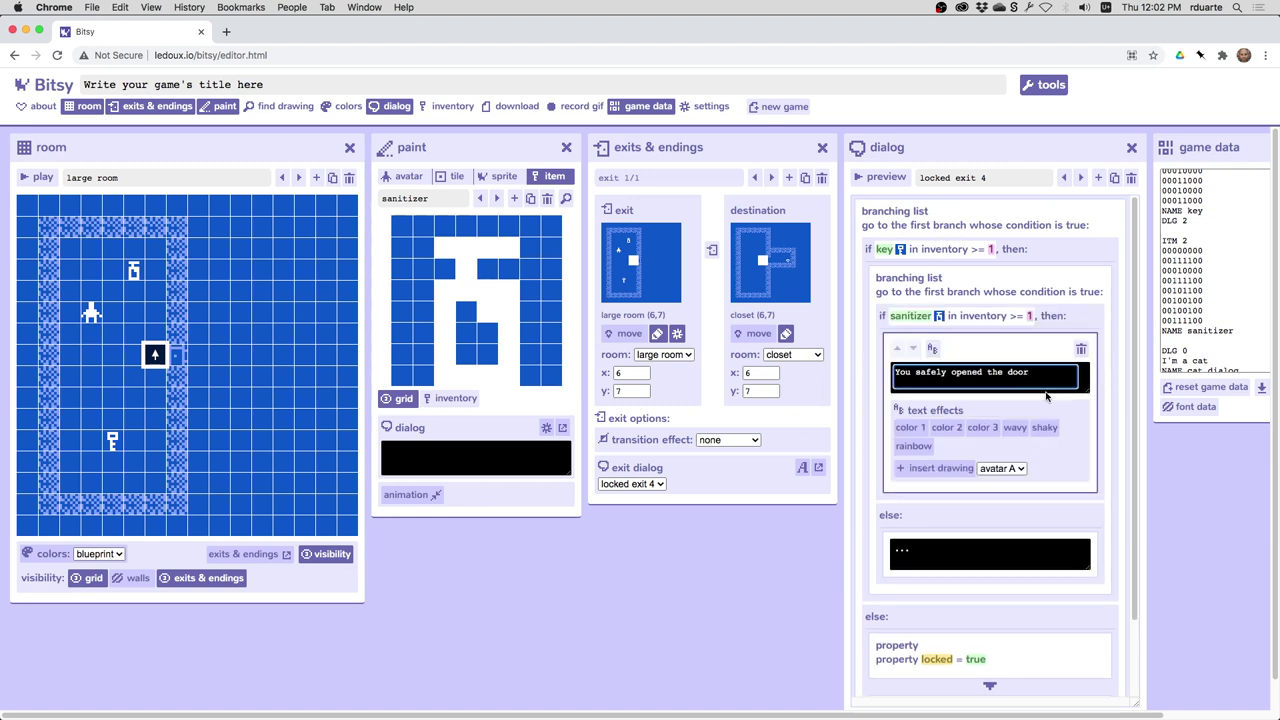
pyautogui.click(1056, 477)
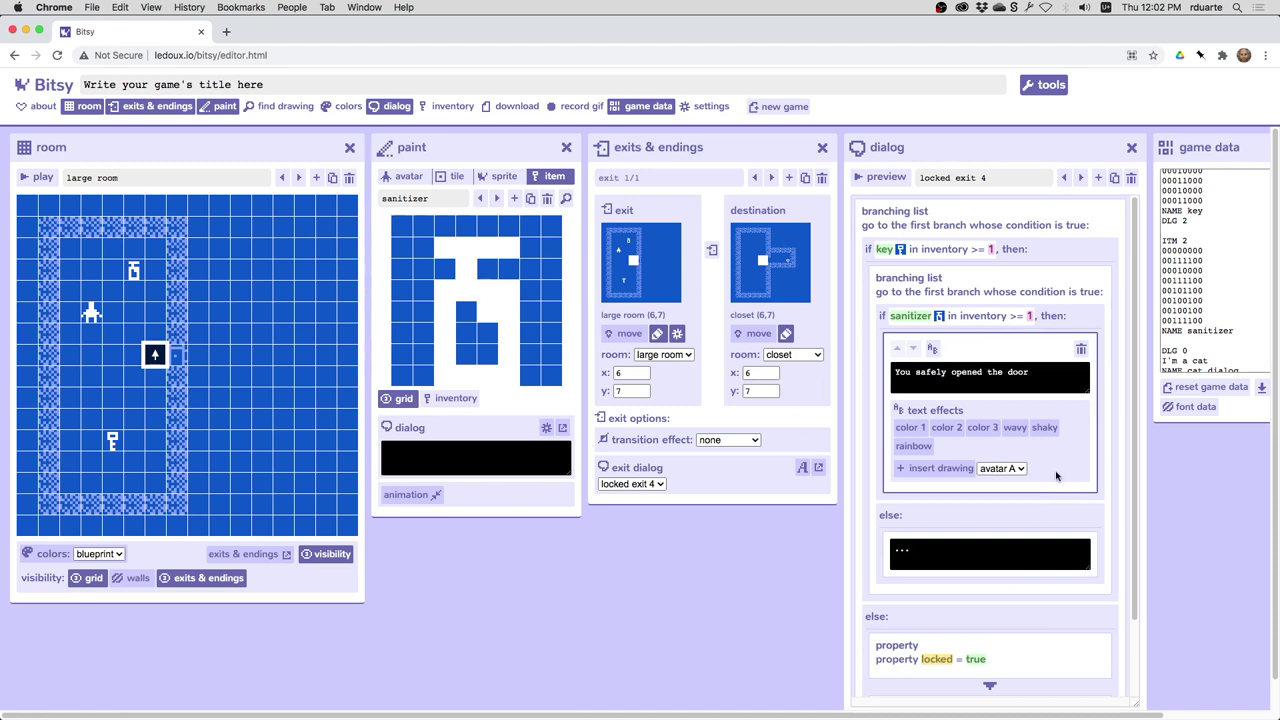
# Add a lock/unlock action to the sanitizer branch setting locked to false.
pyautogui.click(1062, 500)
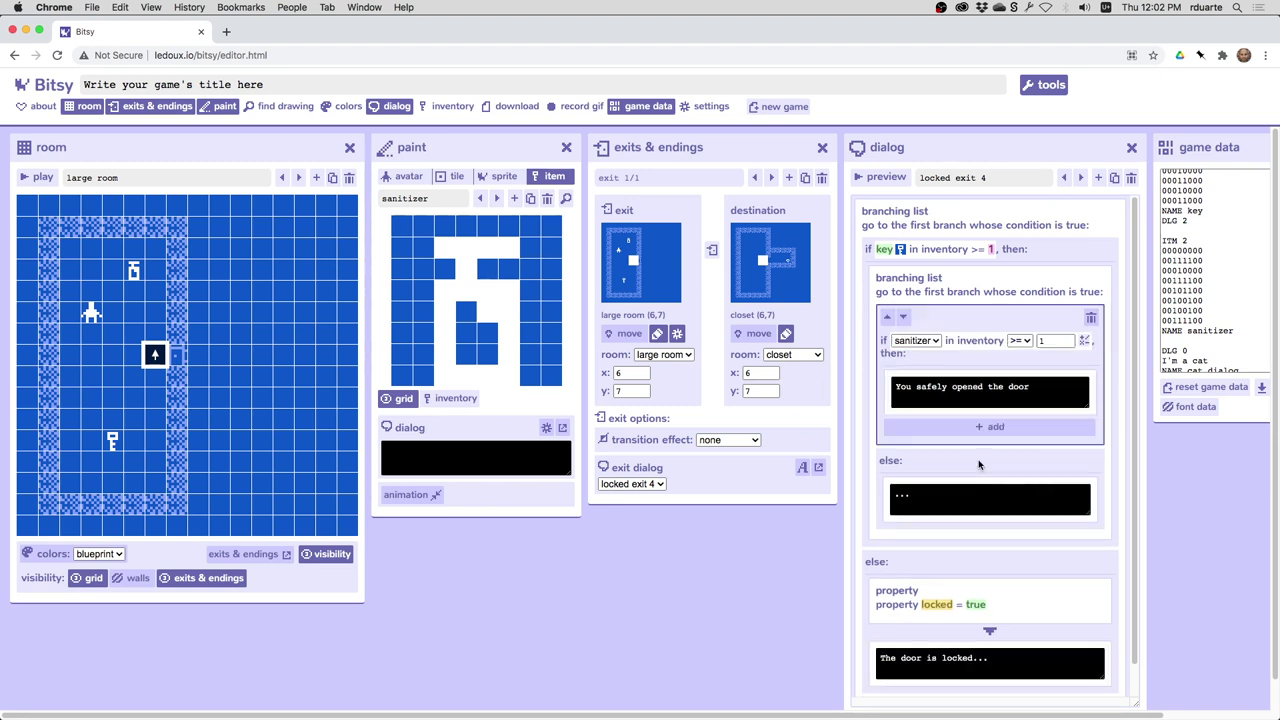
pyautogui.click(987, 427)
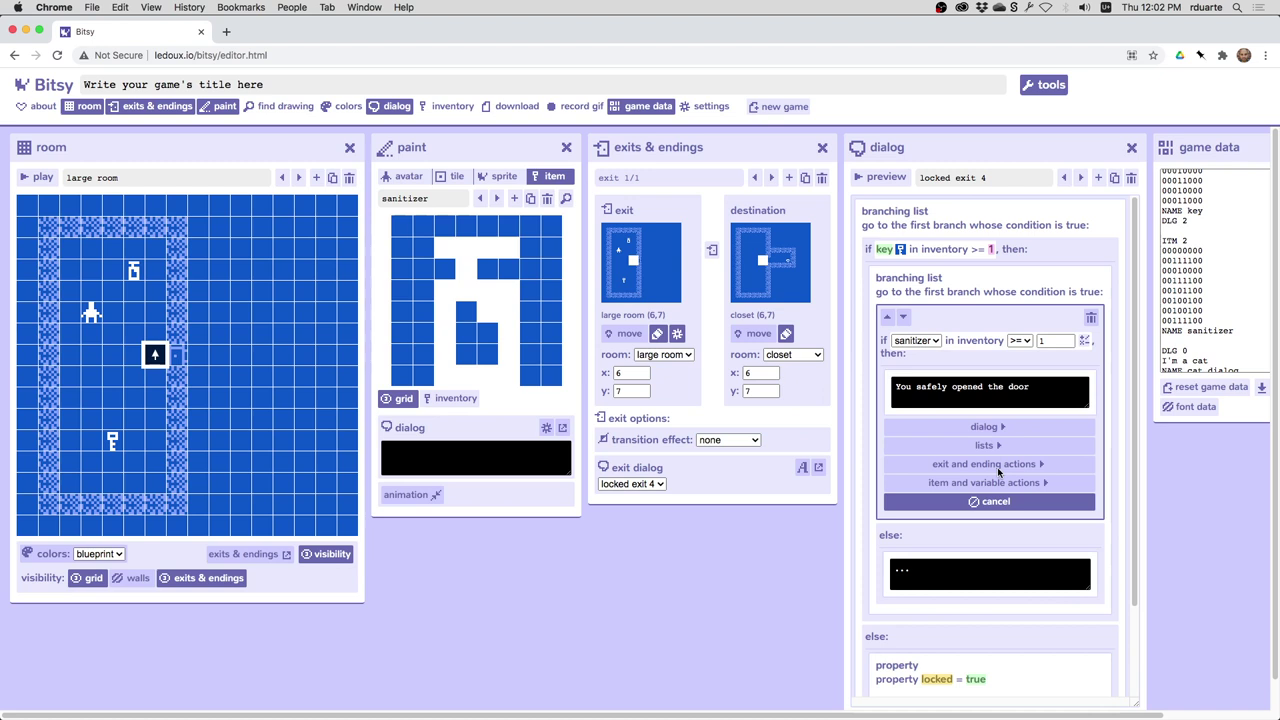
pyautogui.click(992, 465)
pyautogui.click(996, 483)
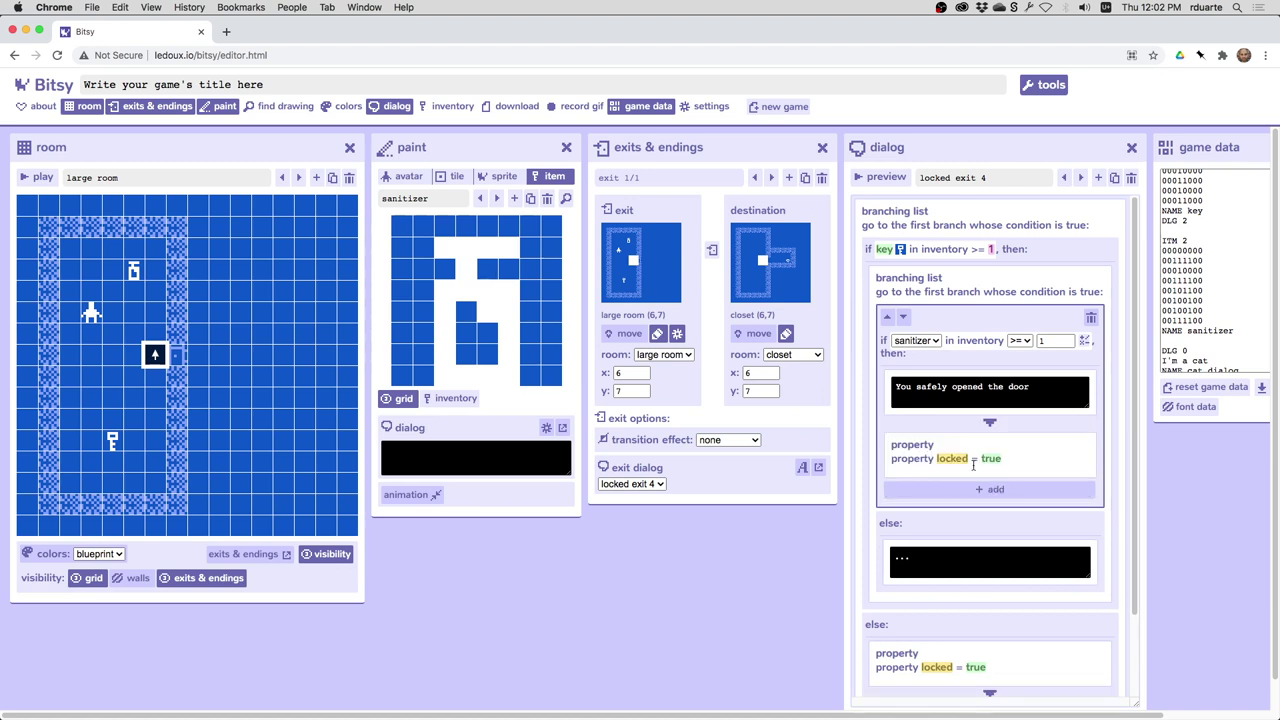
pyautogui.click(988, 459)
pyautogui.click(997, 445)
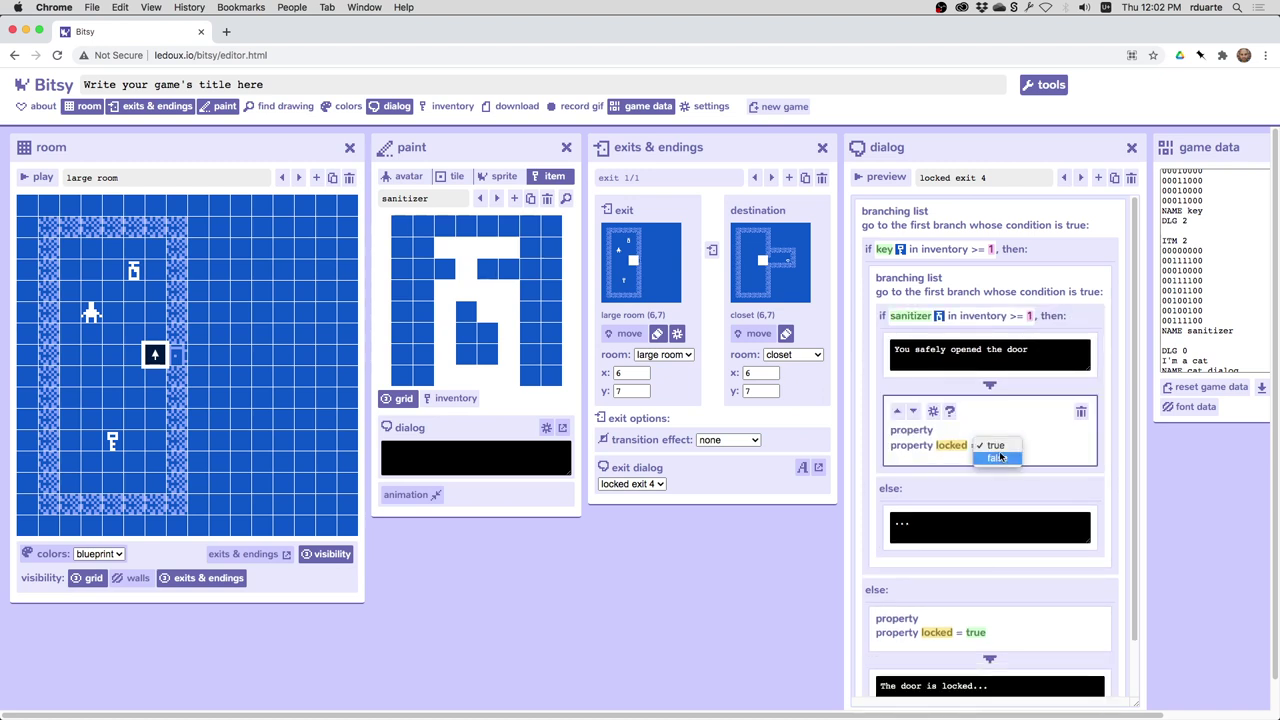
pyautogui.click(997, 461)
pyautogui.click(1106, 393)
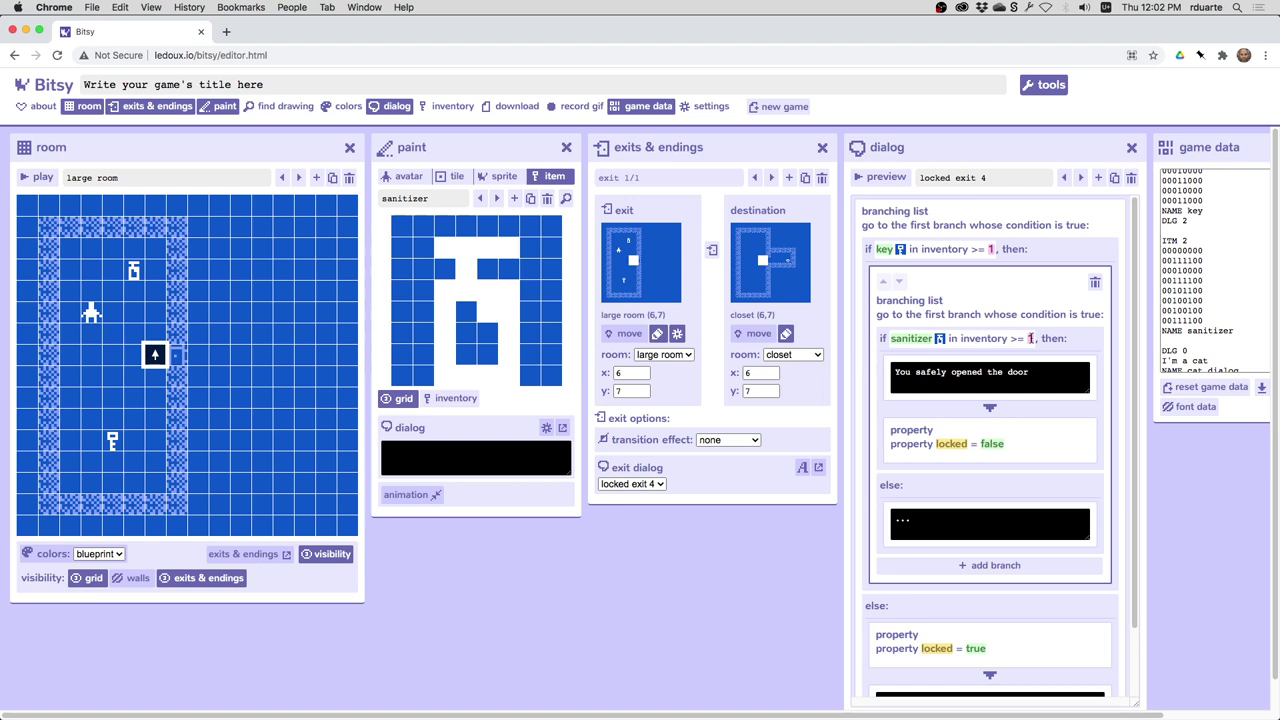
# Replace the nested else placeholder with 'Don't forget the sanitizer!', fixing the spelling.
pyautogui.click(928, 518)
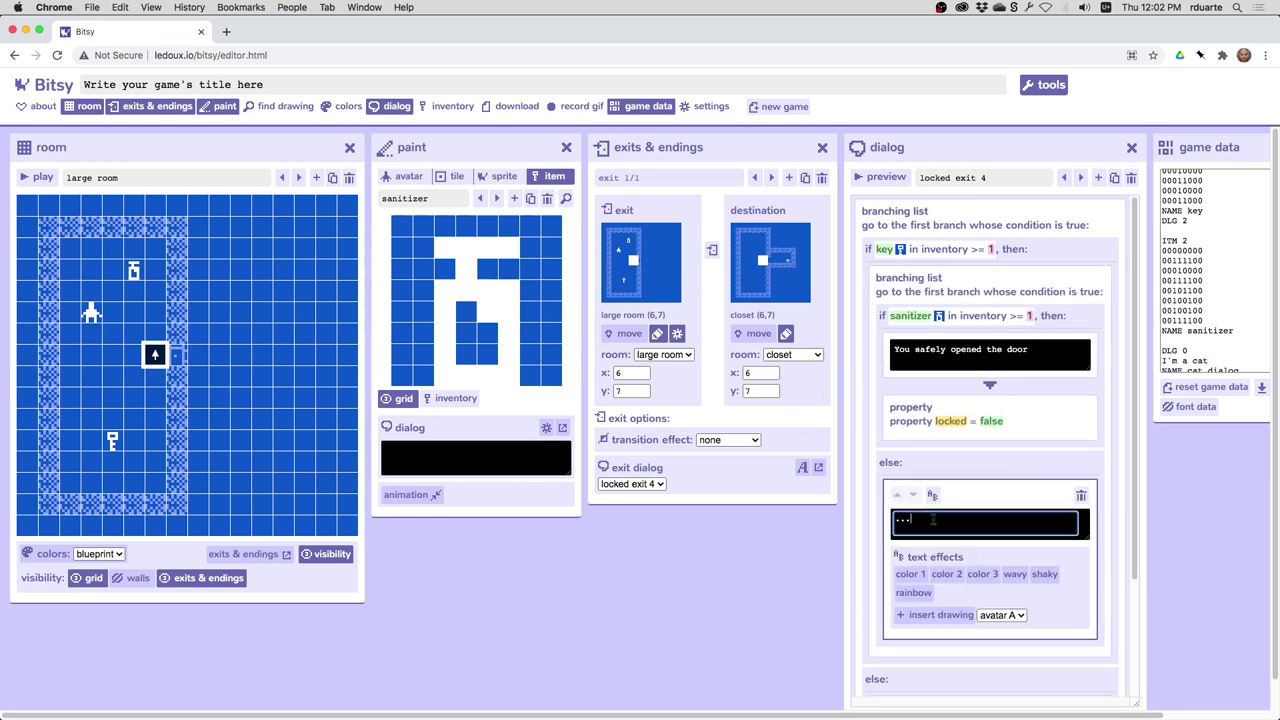
pyautogui.press('super+a')
pyautogui.write('Y')
pyautogui.press('super+a')
pyautogui.write("Don't fo")
pyautogui.write('i')
pyautogui.scroll(-1, 916, 382)
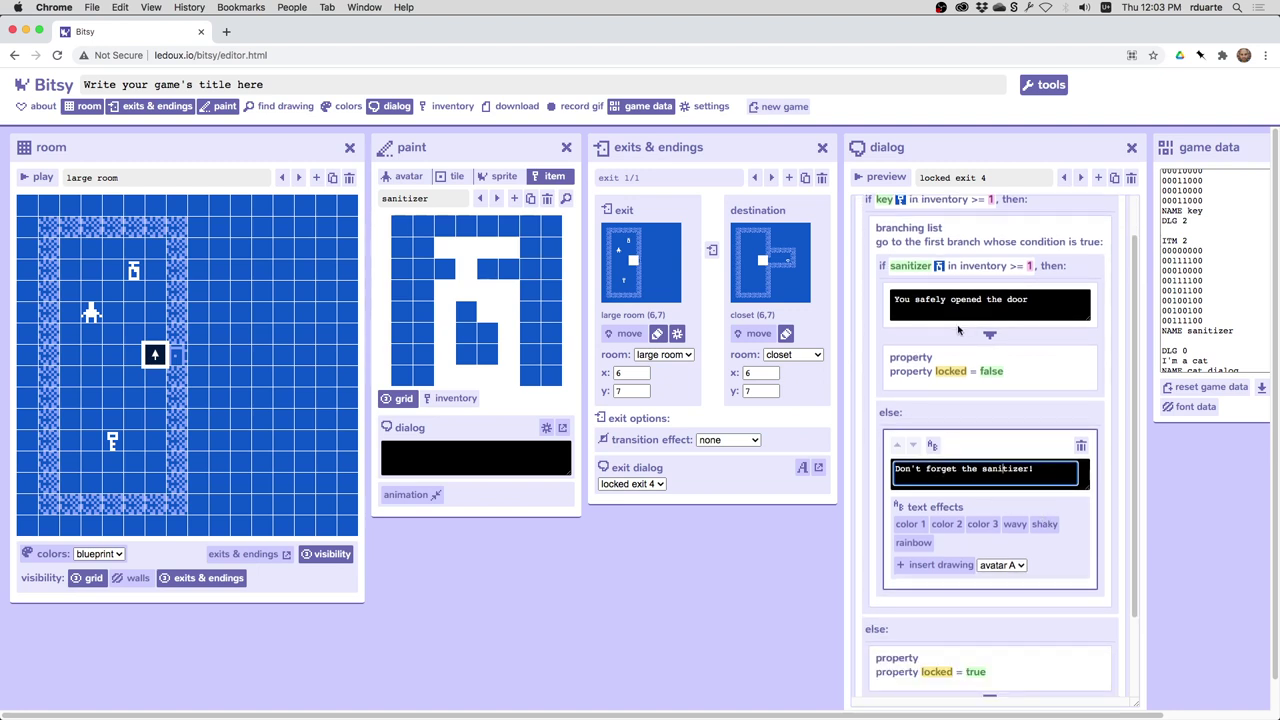
# Add a lock action setting locked = true after the sanitizer reminder in the inner else branch.
pyautogui.click(1062, 598)
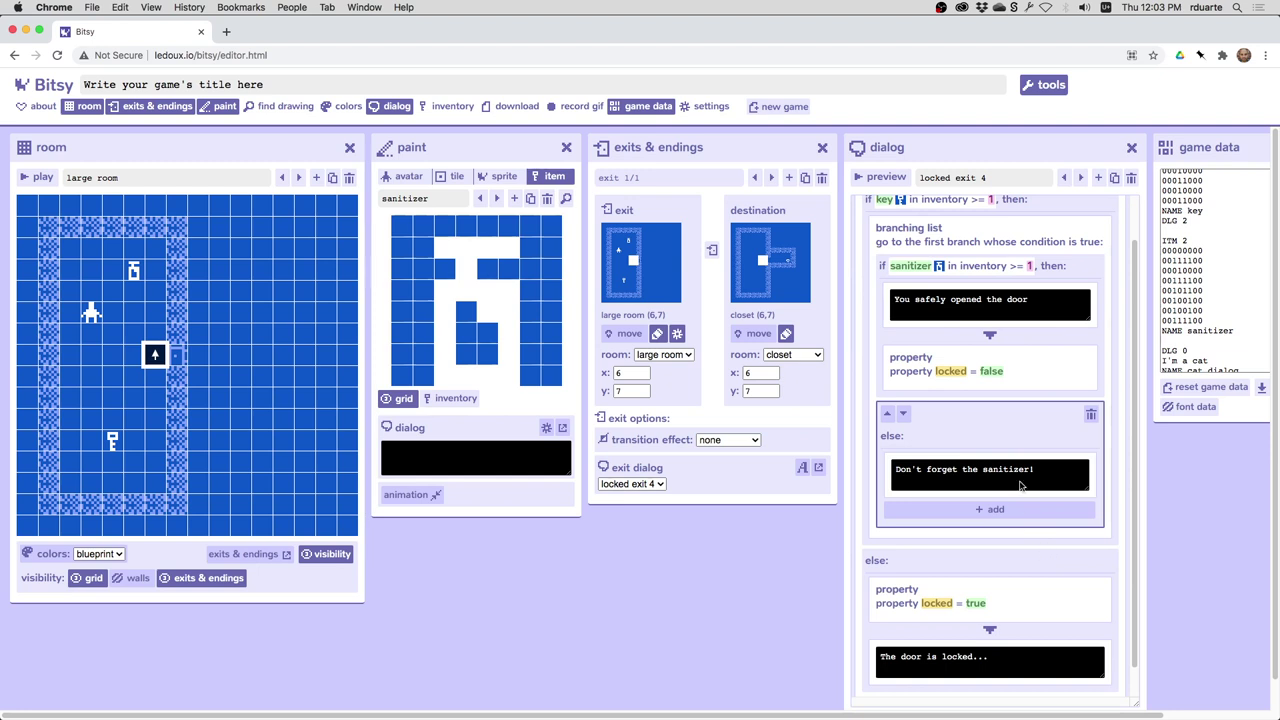
pyautogui.click(1006, 511)
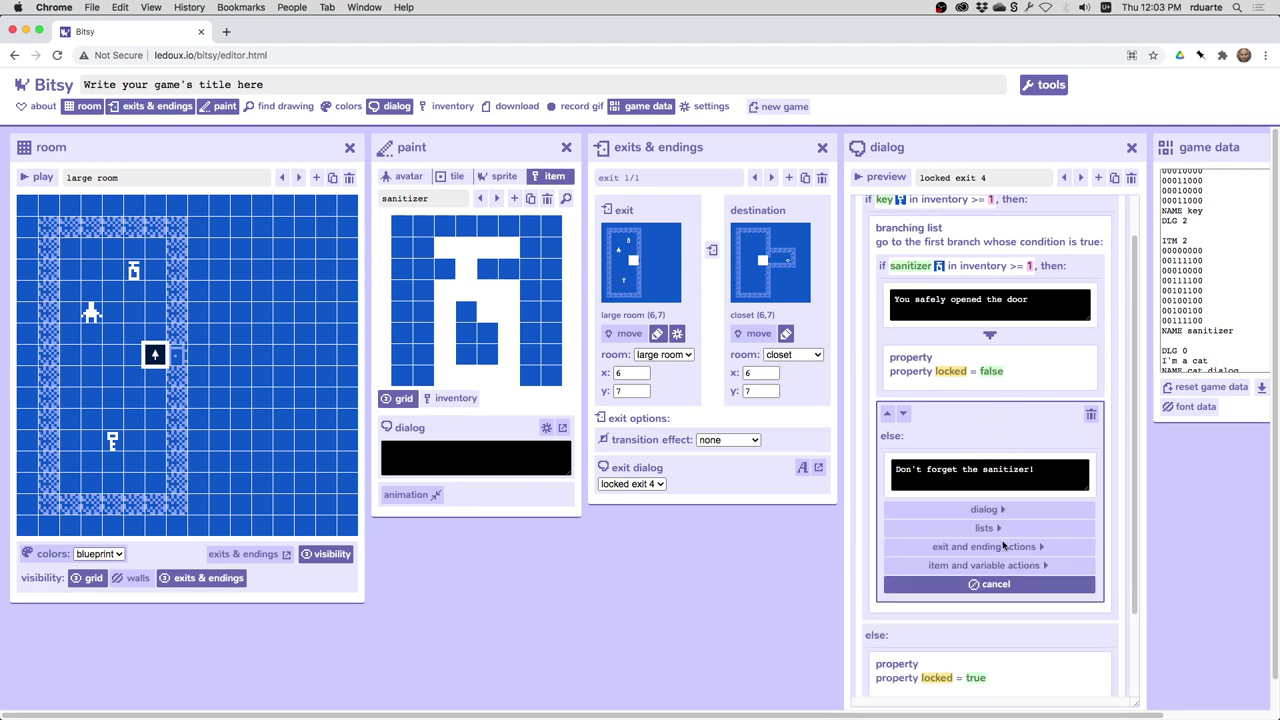
pyautogui.click(990, 548)
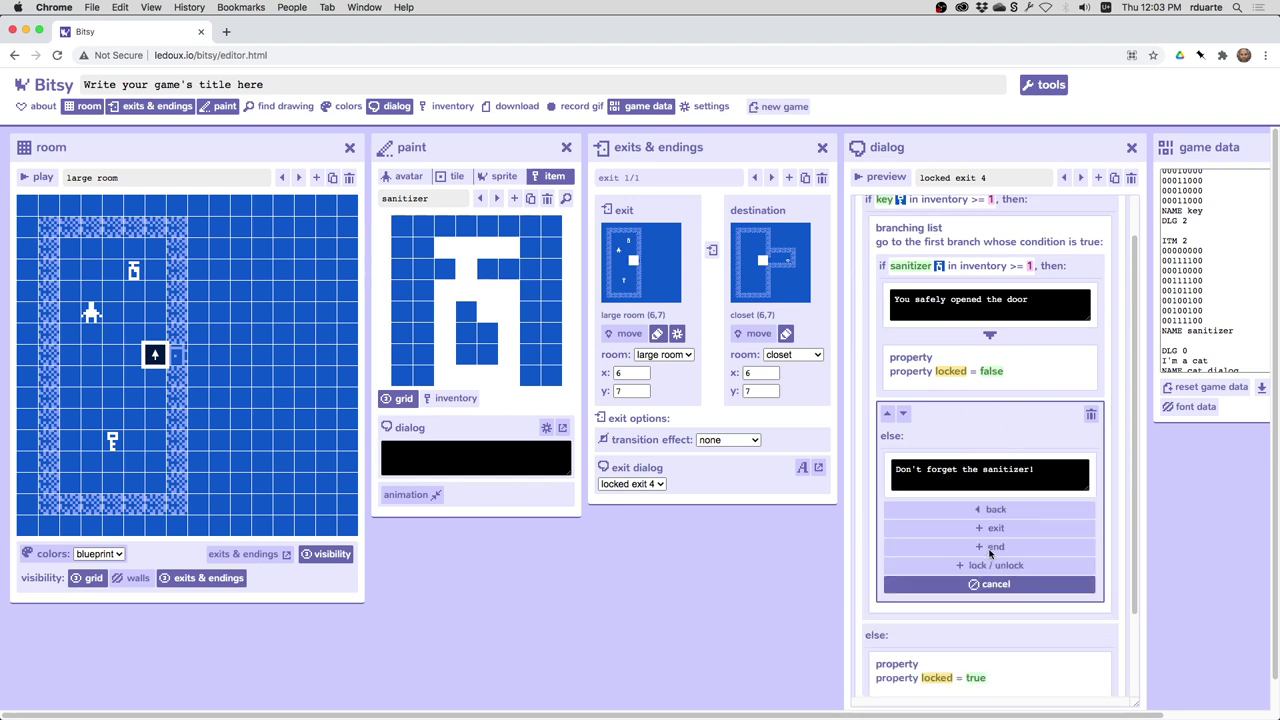
pyautogui.click(993, 566)
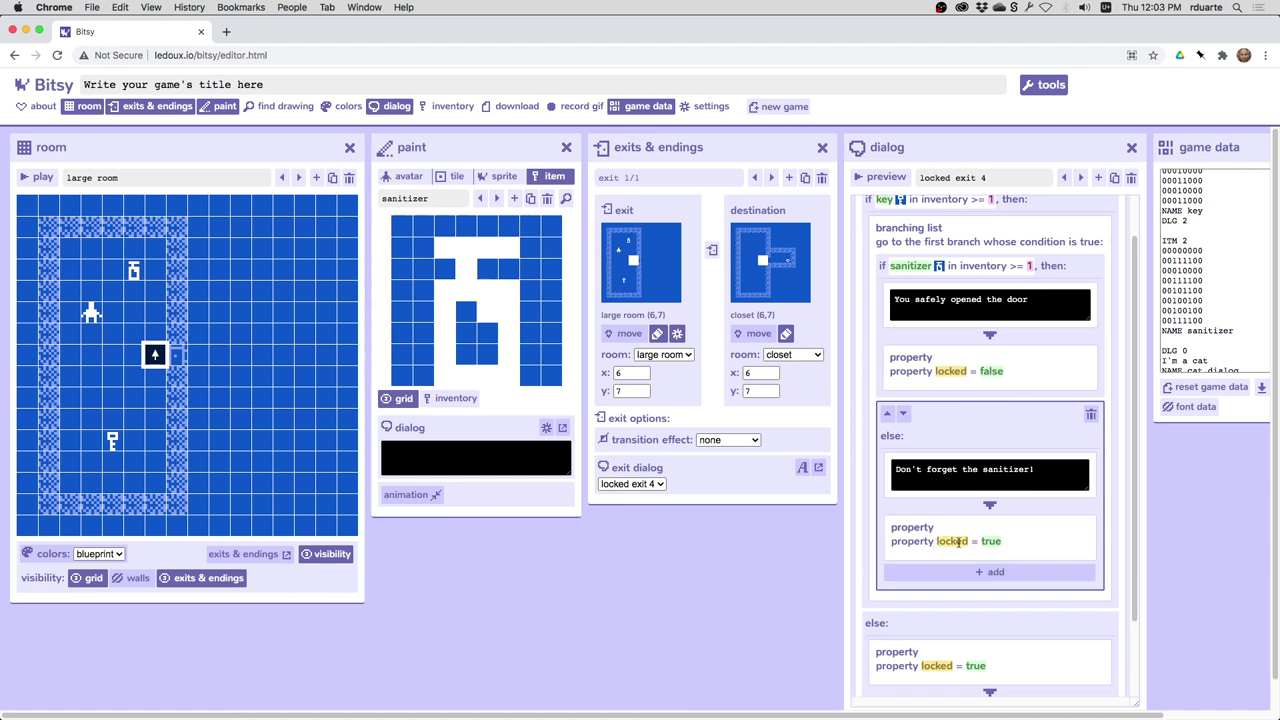
pyautogui.click(1109, 468)
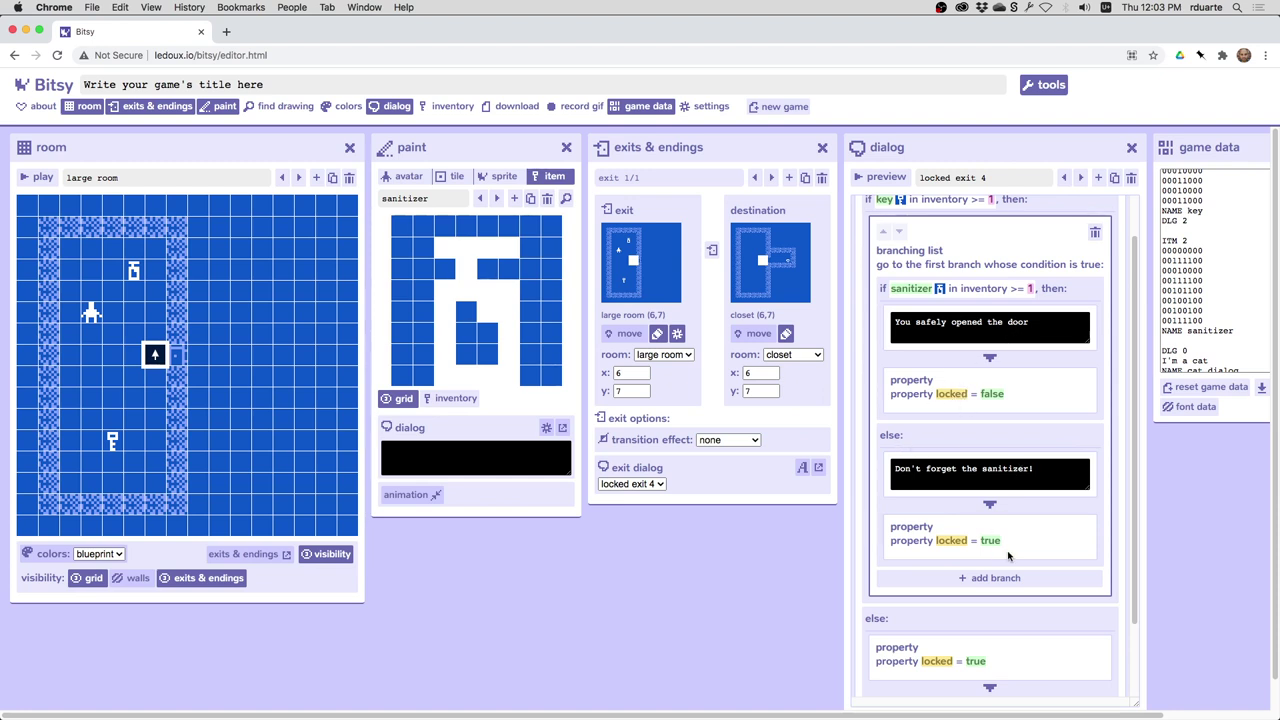
# Replace the outer else message 'The door is locked...' with 'You need a key!'.
pyautogui.scroll(1, 978, 593)
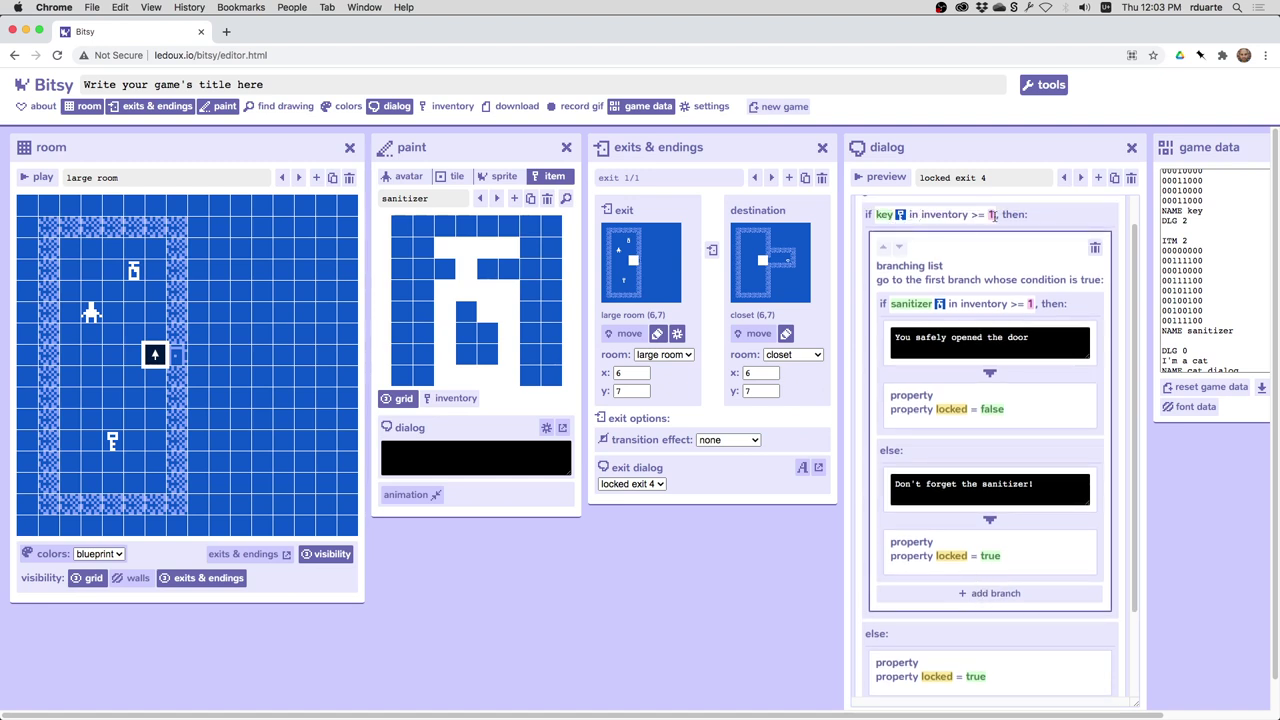
pyautogui.scroll(-2, 985, 254)
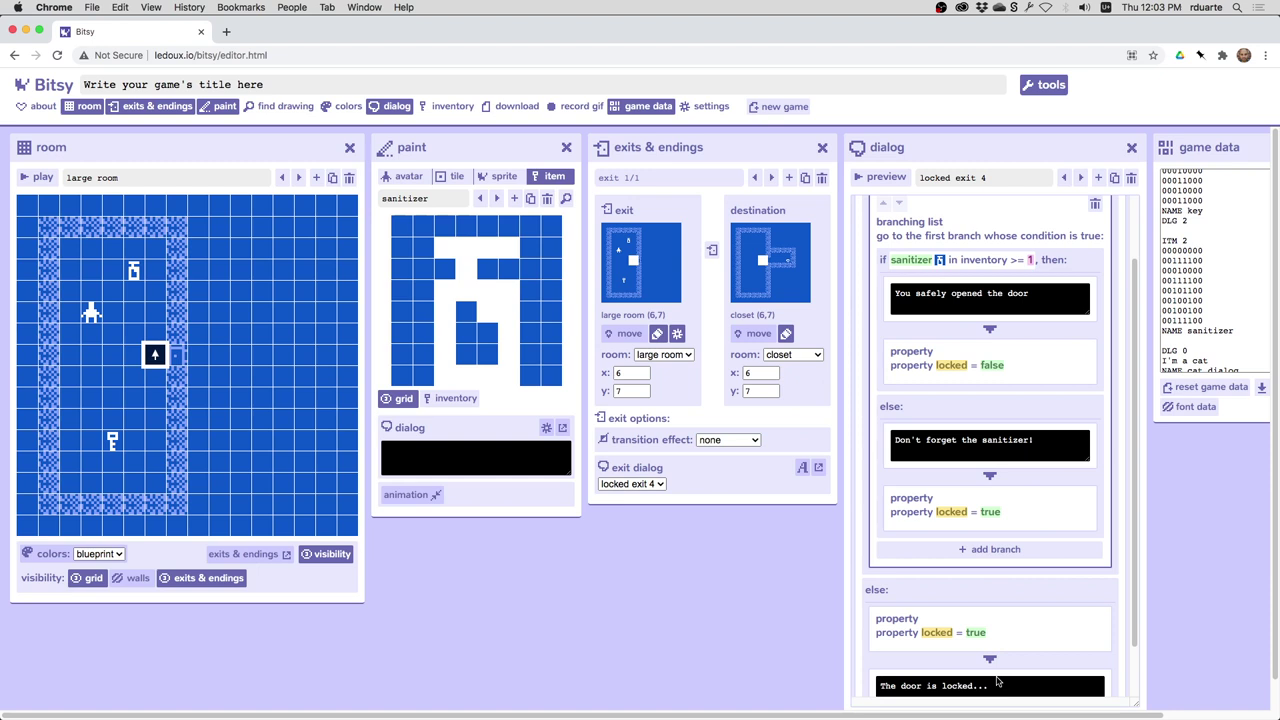
pyautogui.scroll(-3, 974, 670)
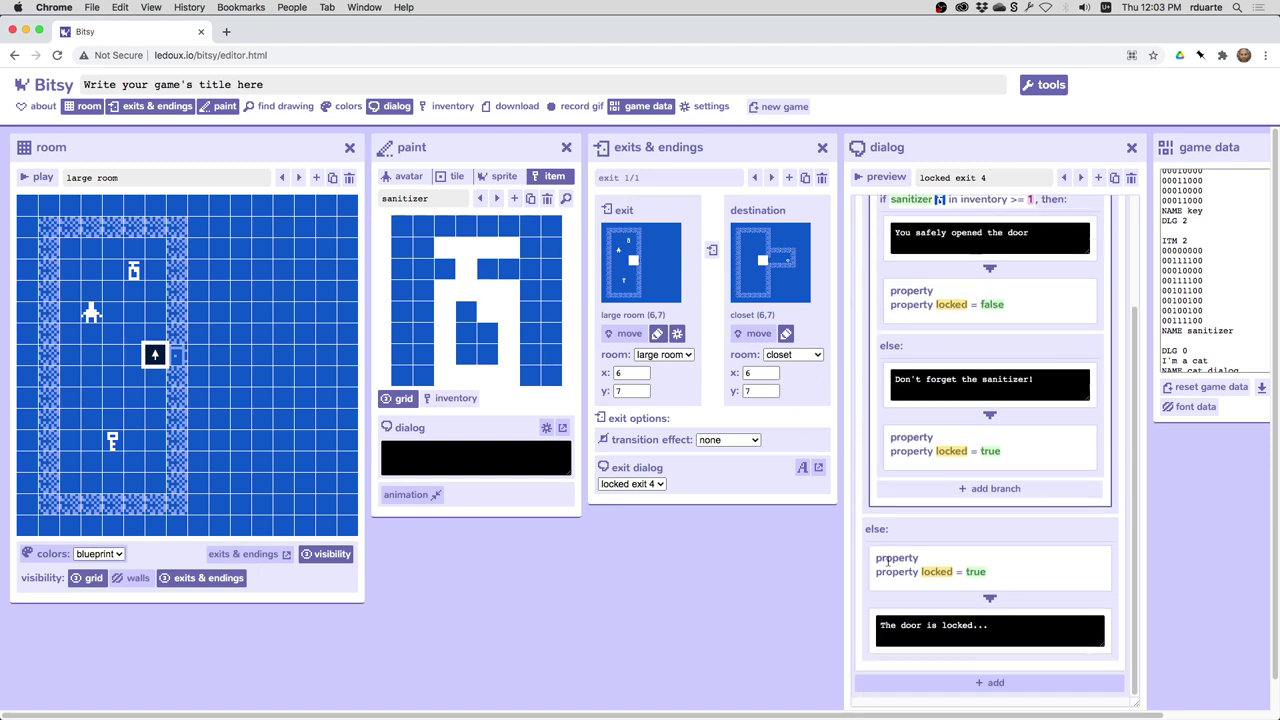
pyautogui.click(953, 625)
pyautogui.hotkey('ctrl', 'a')
pyautogui.write('Y')
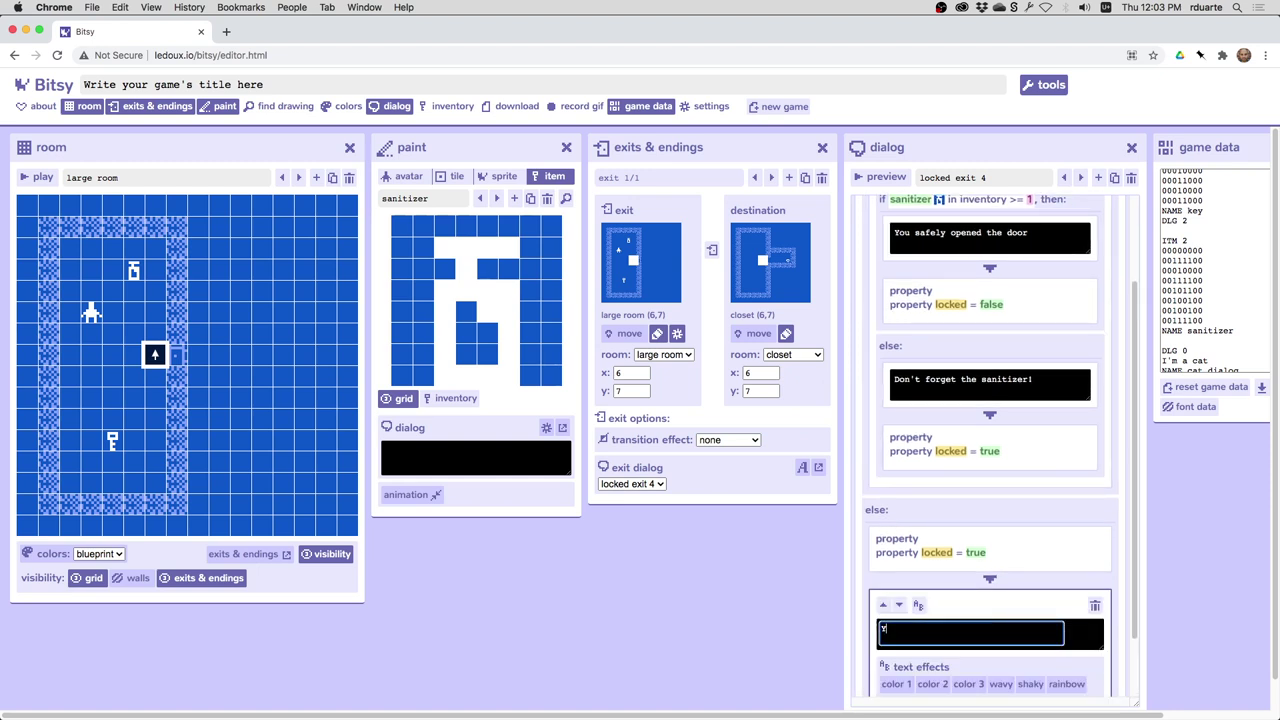
pyautogui.write('ou need a key!')
pyautogui.click(701, 573)
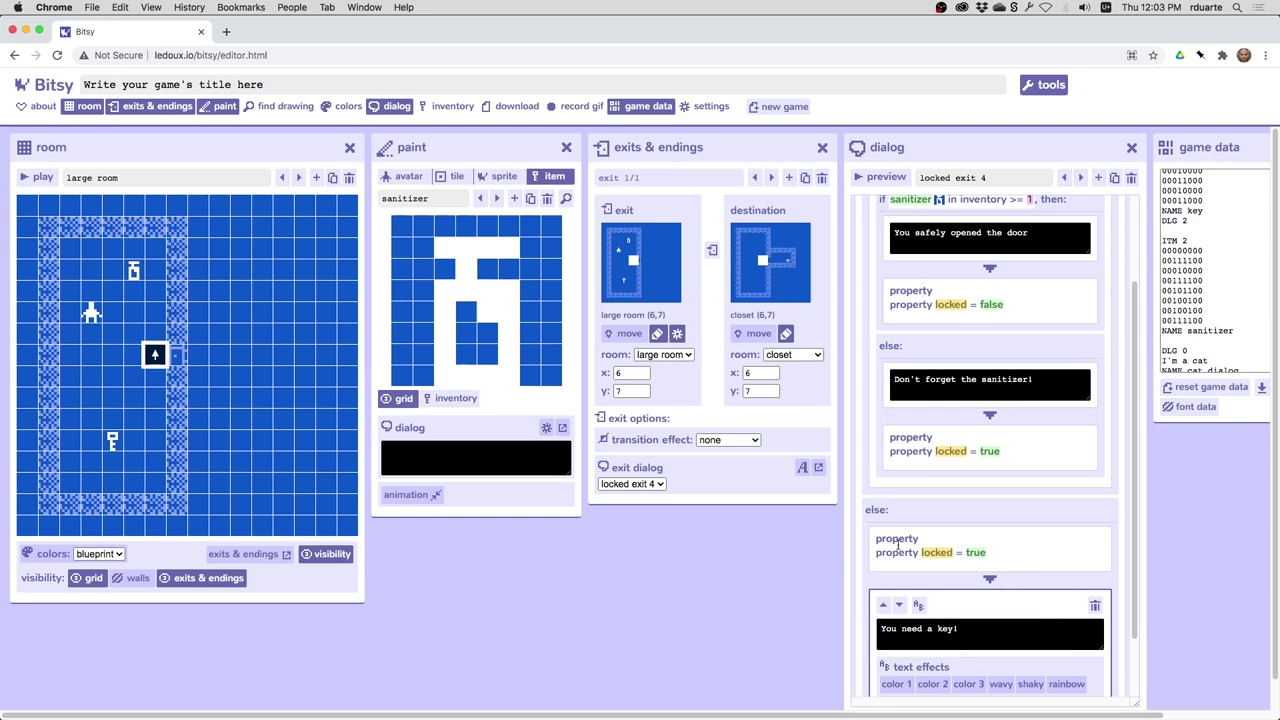
pyautogui.scroll(-2, 981, 512)
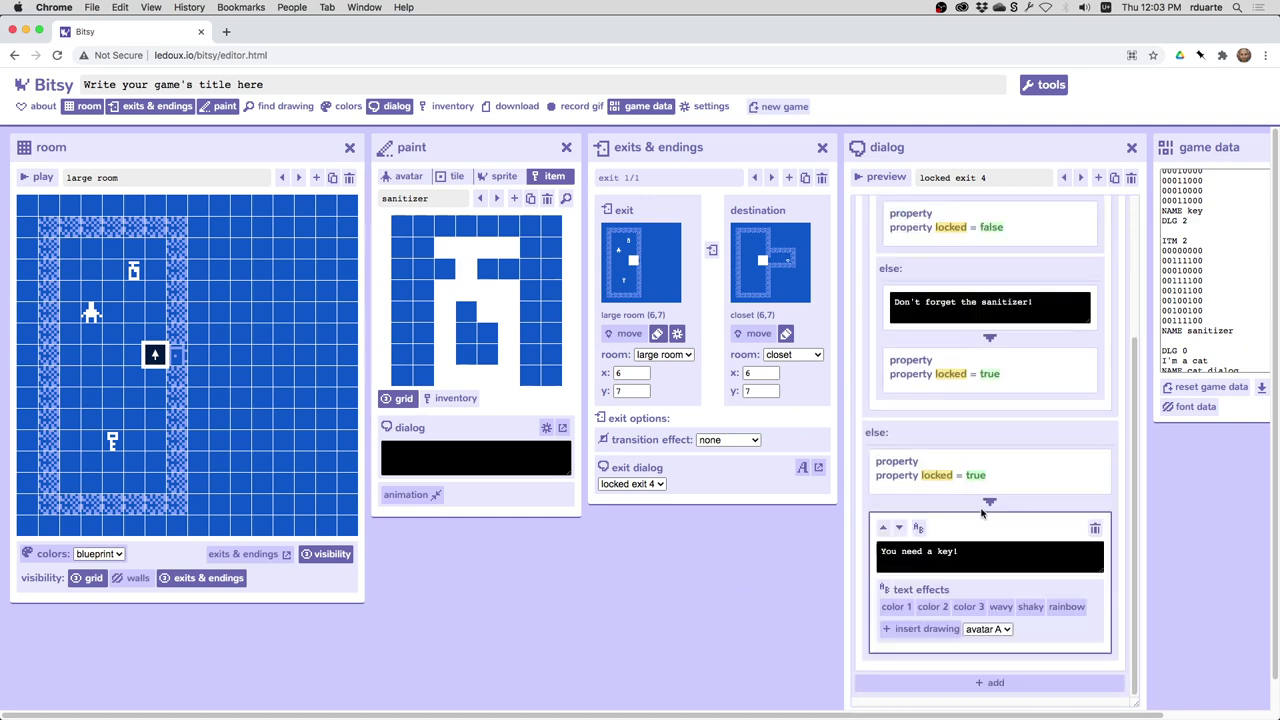
pyautogui.scroll(-1, 1145, 618)
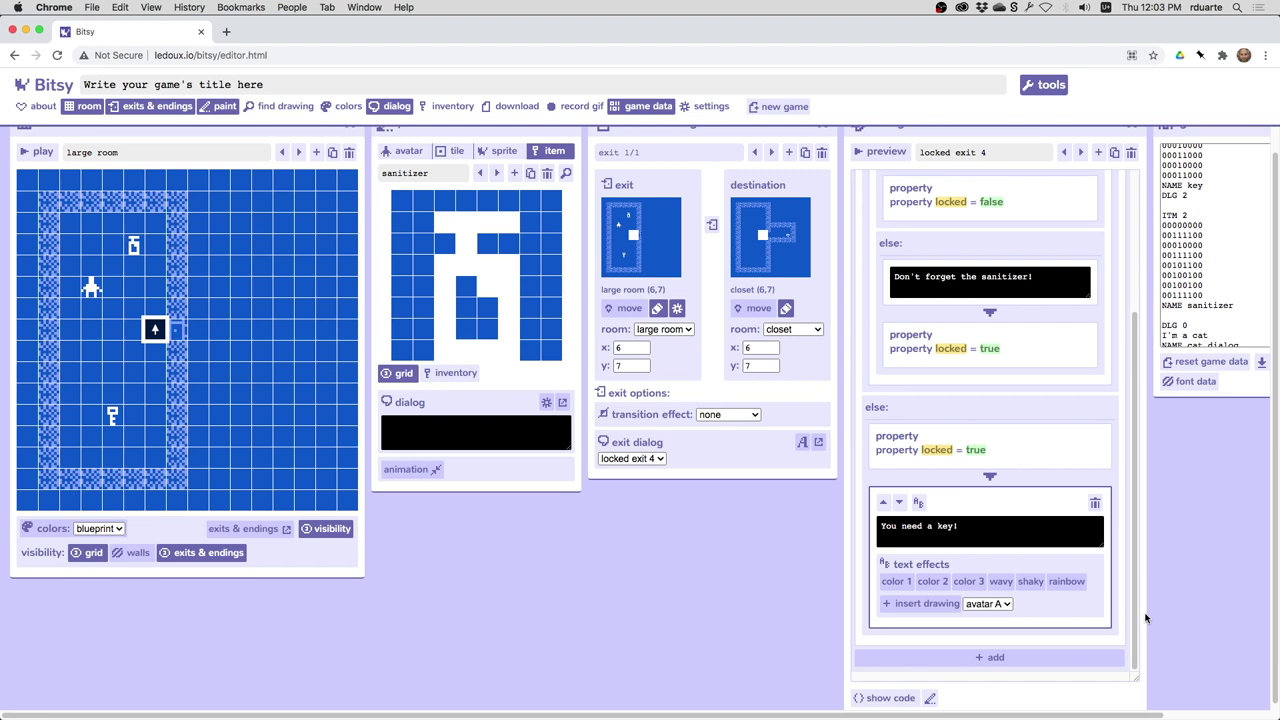
# Show the 'locked exit 4' dialog as script code and highlight item "1" in the first condition.
pyautogui.click(900, 697)
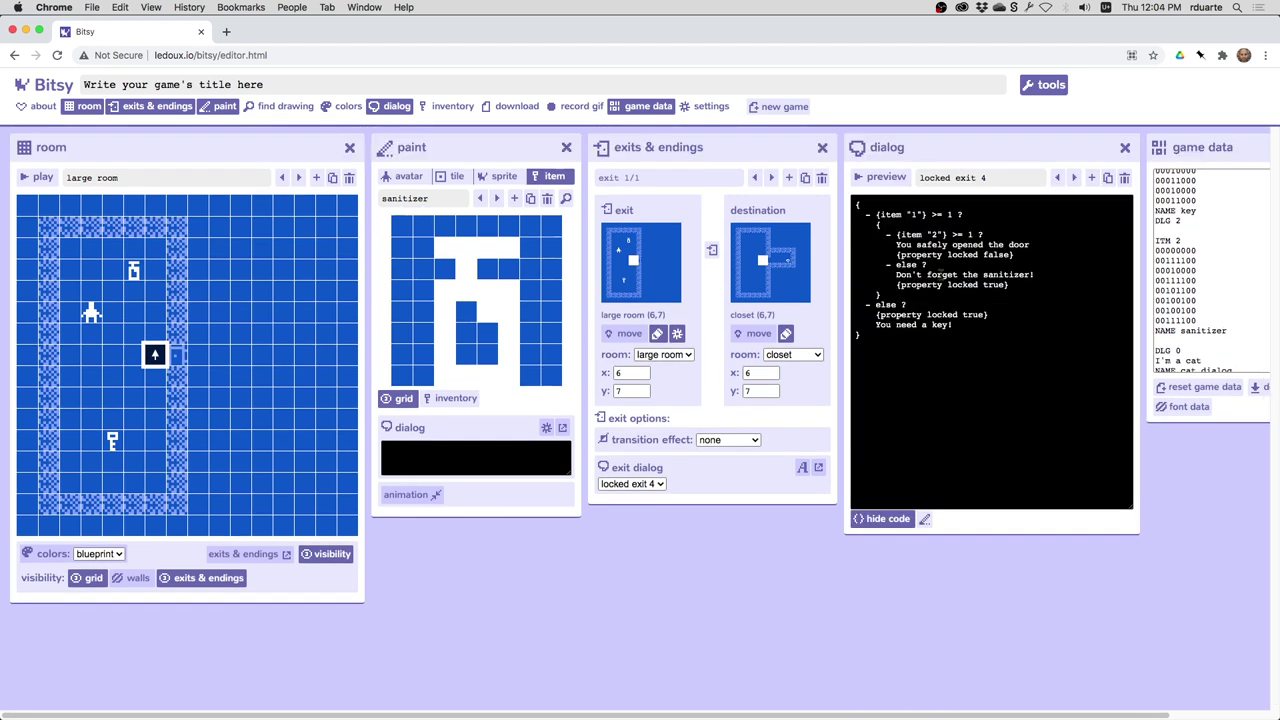
pyautogui.click(879, 216)
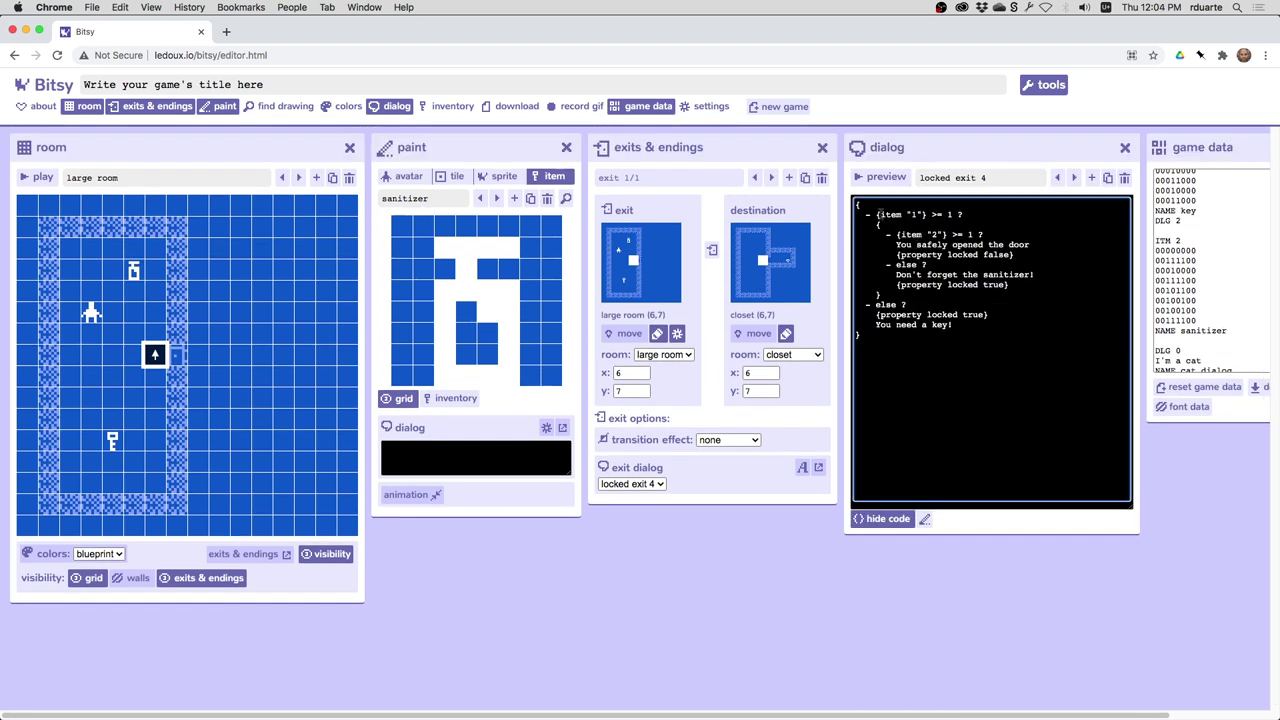
pyautogui.moveTo(879, 215); pyautogui.dragTo(921, 214)
pyautogui.click(410, 197)
pyautogui.click(1211, 263)
pyautogui.scroll(10, 1211, 263)
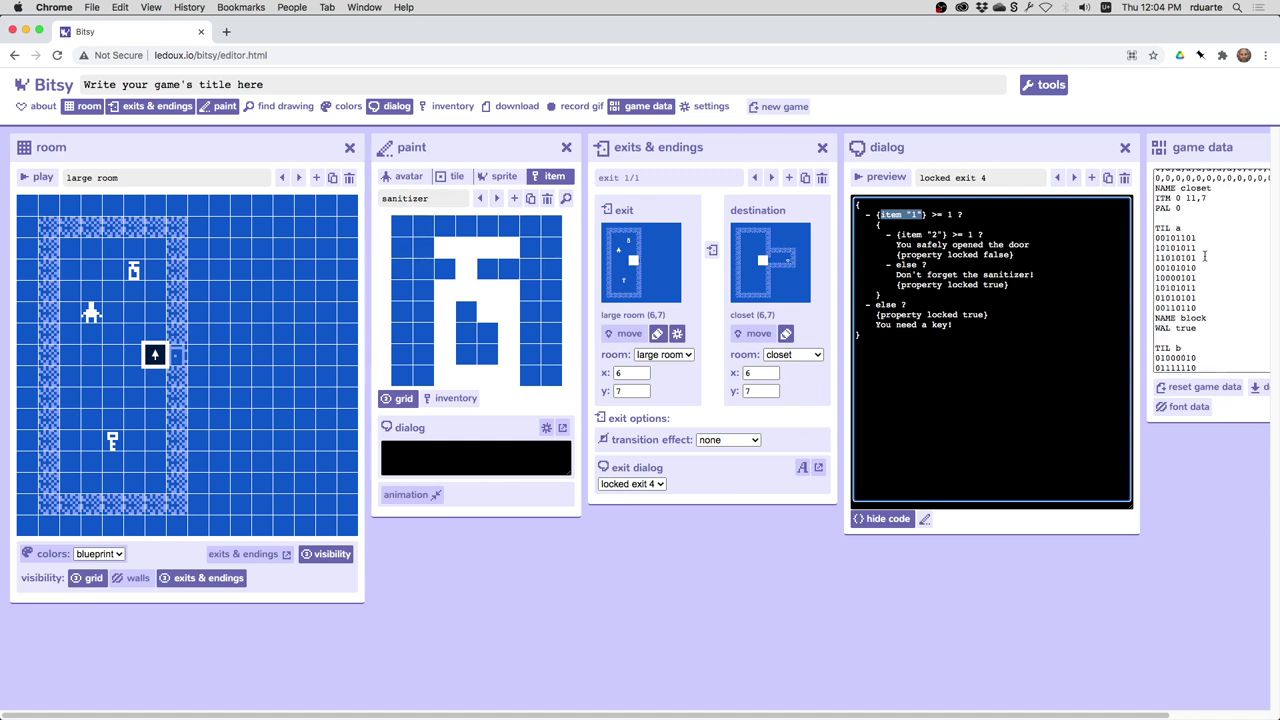
pyautogui.doubleClick(1160, 228)
pyautogui.scroll(-1, 1183, 274)
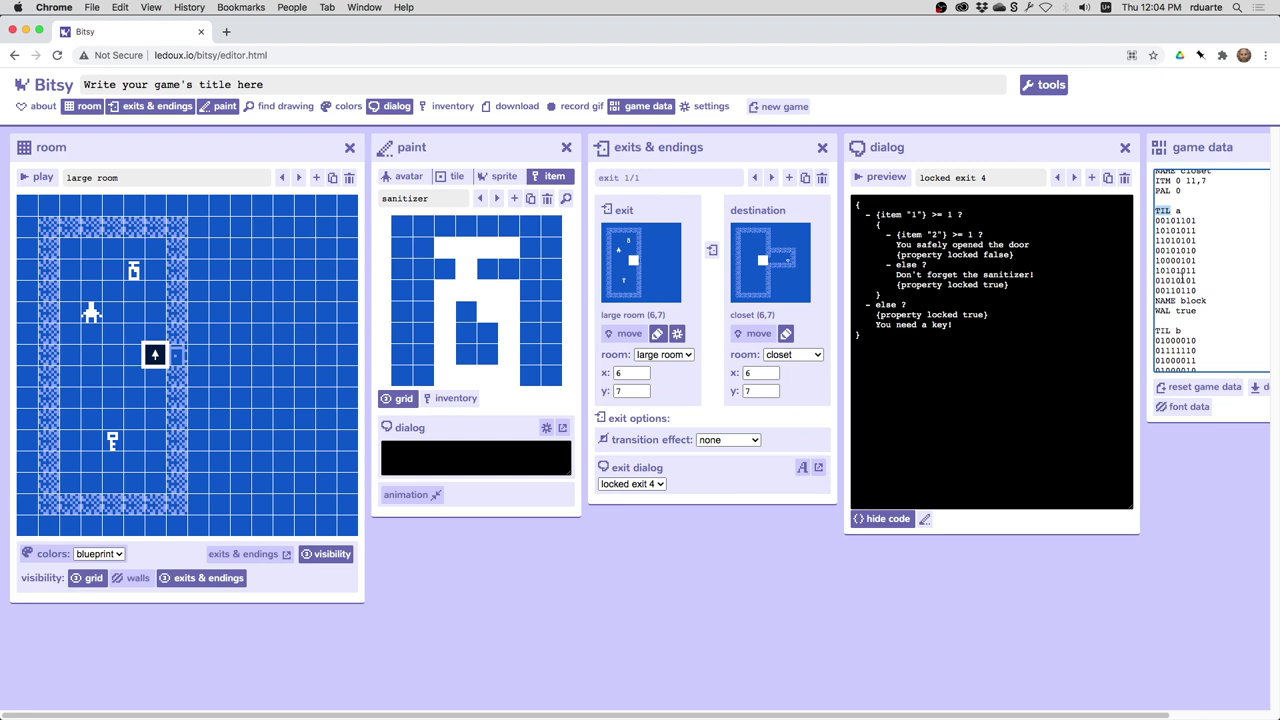
pyautogui.click(1163, 330)
pyautogui.scroll(-5, 1175, 328)
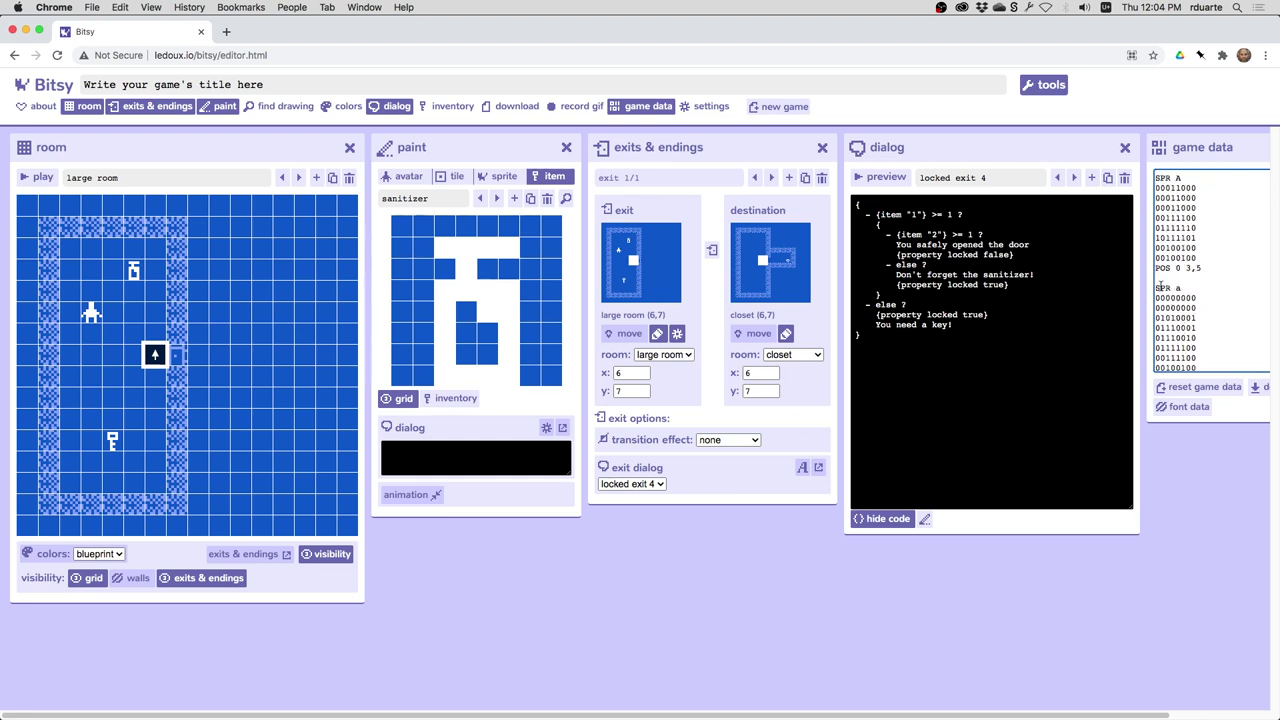
pyautogui.scroll(-3, 1200, 296)
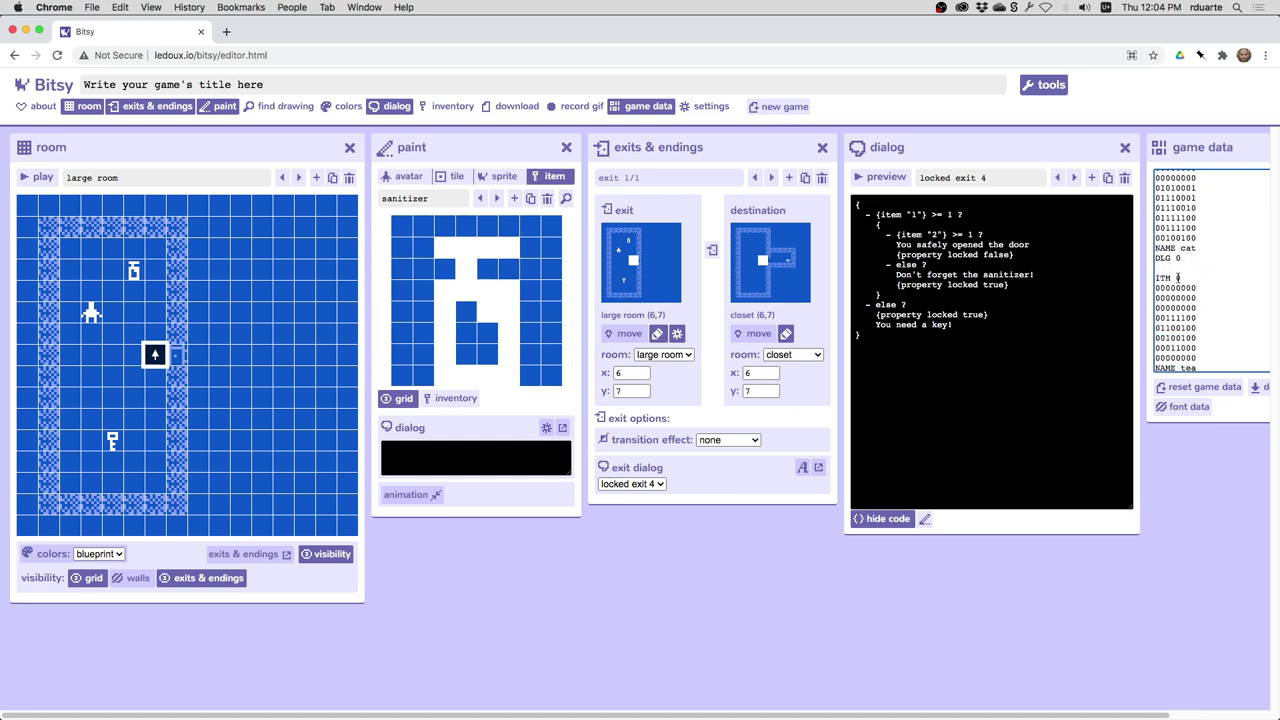
pyautogui.scroll(3, 1178, 277)
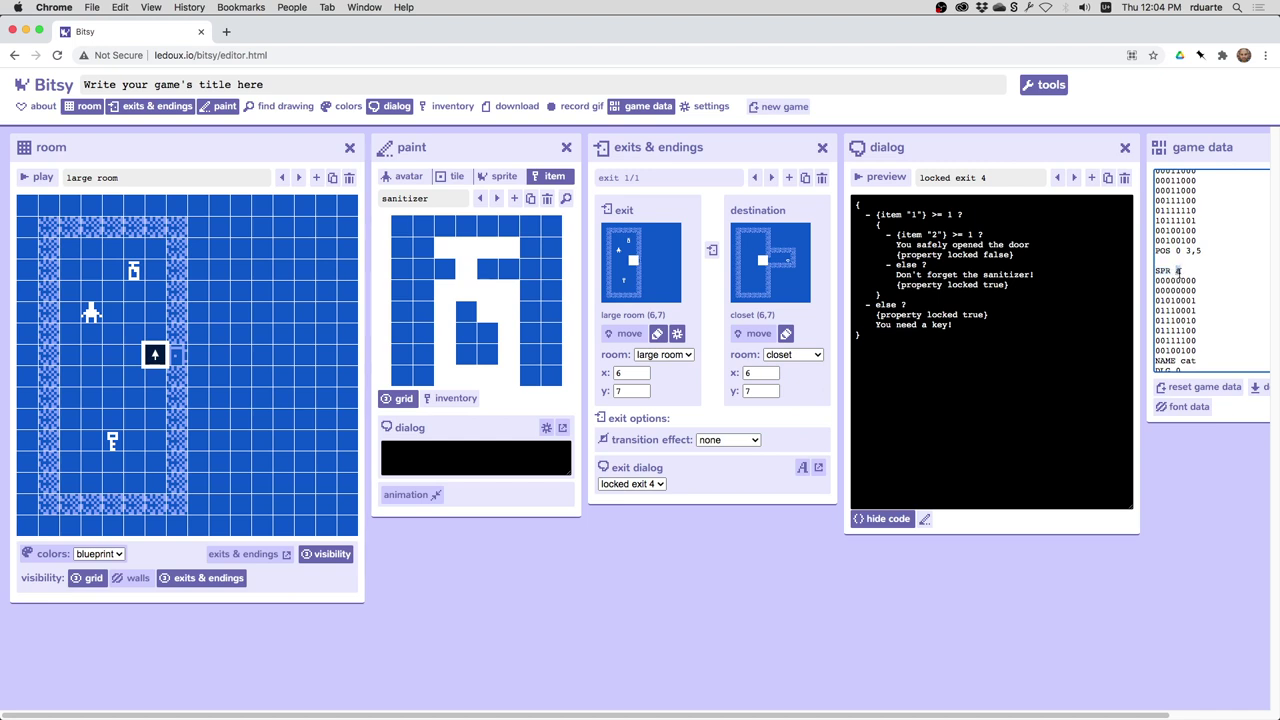
pyautogui.scroll(-2, 1209, 296)
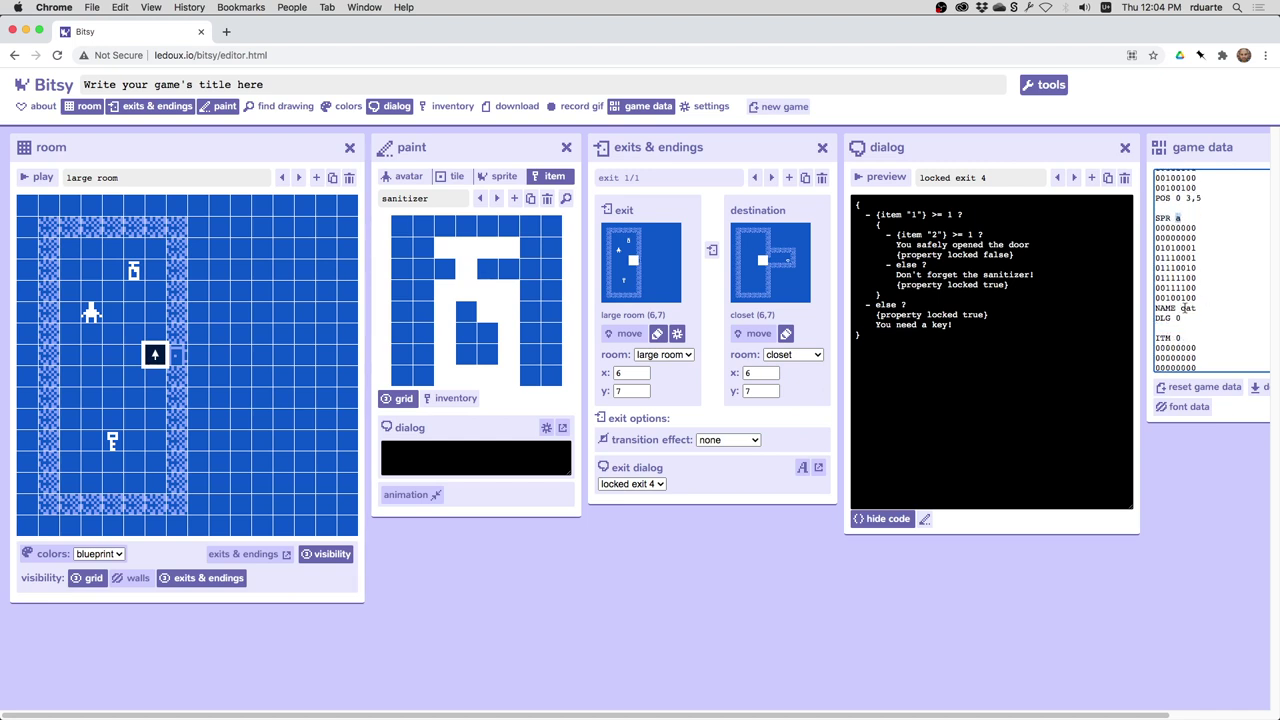
pyautogui.moveTo(1181, 308); pyautogui.dragTo(1199, 308)
pyautogui.scroll(-4, 1242, 311)
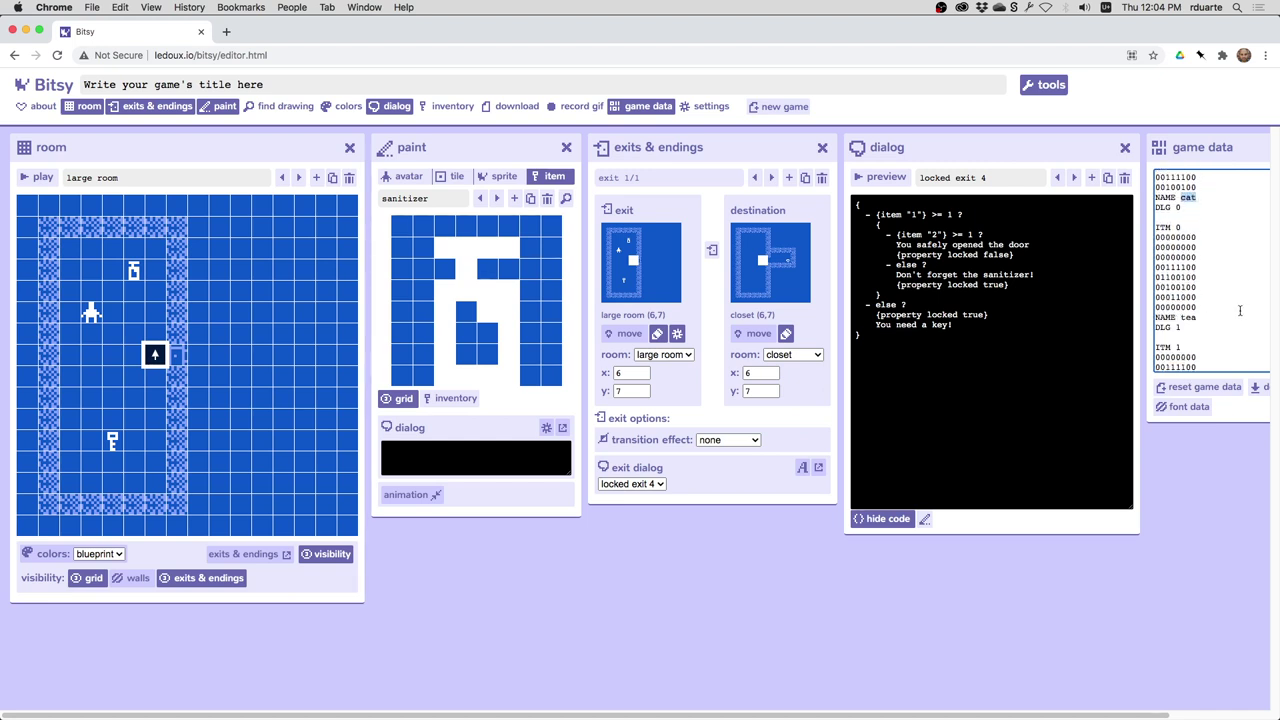
pyautogui.doubleClick(1178, 228)
pyautogui.moveTo(1181, 317); pyautogui.dragTo(1196, 317)
pyautogui.scroll(-3, 1204, 323)
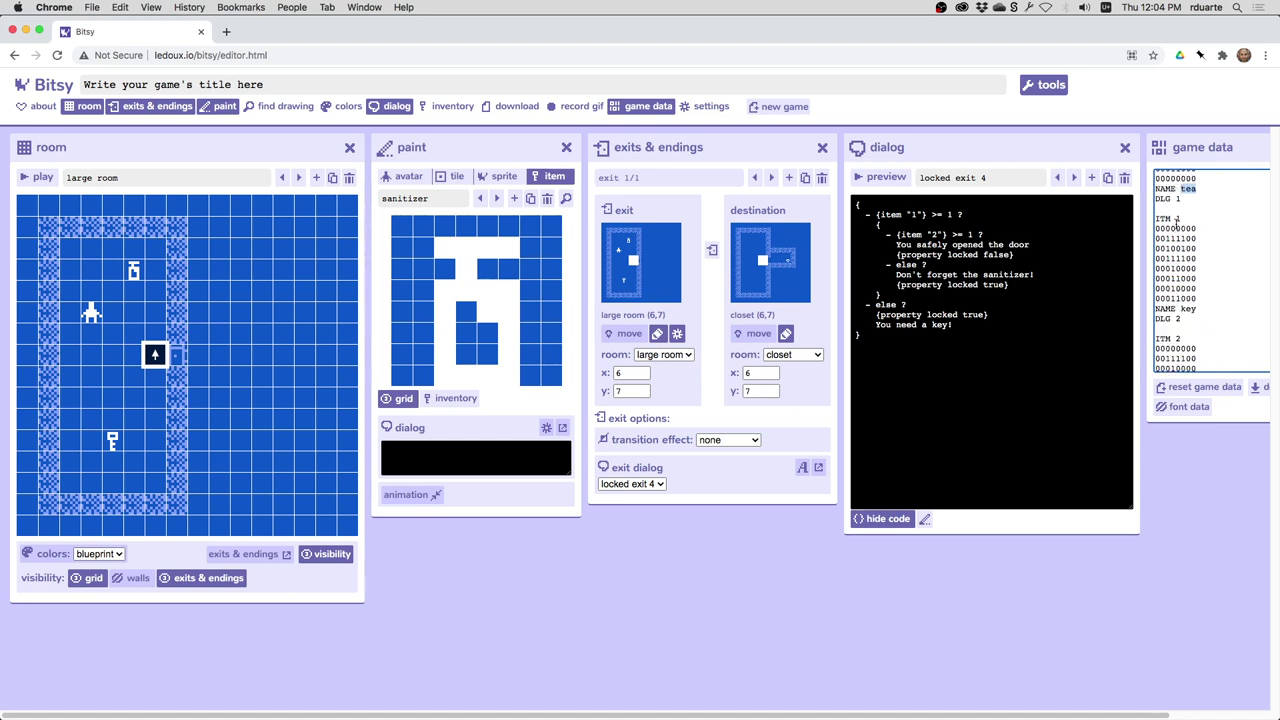
pyautogui.moveTo(1186, 228); pyautogui.dragTo(1176, 220)
pyautogui.click(1196, 348)
pyautogui.scroll(-2, 1185, 300)
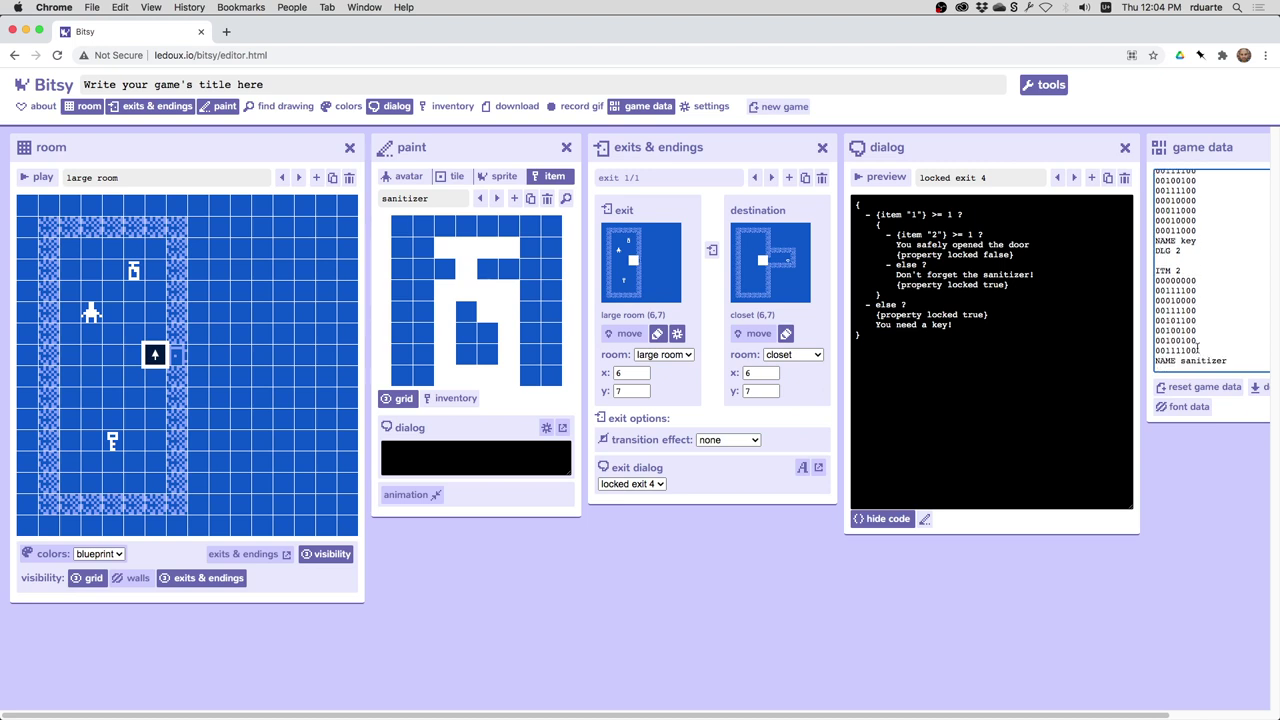
pyautogui.doubleClick(1196, 360)
pyautogui.click(891, 214)
pyautogui.moveTo(880, 215); pyautogui.dragTo(929, 215)
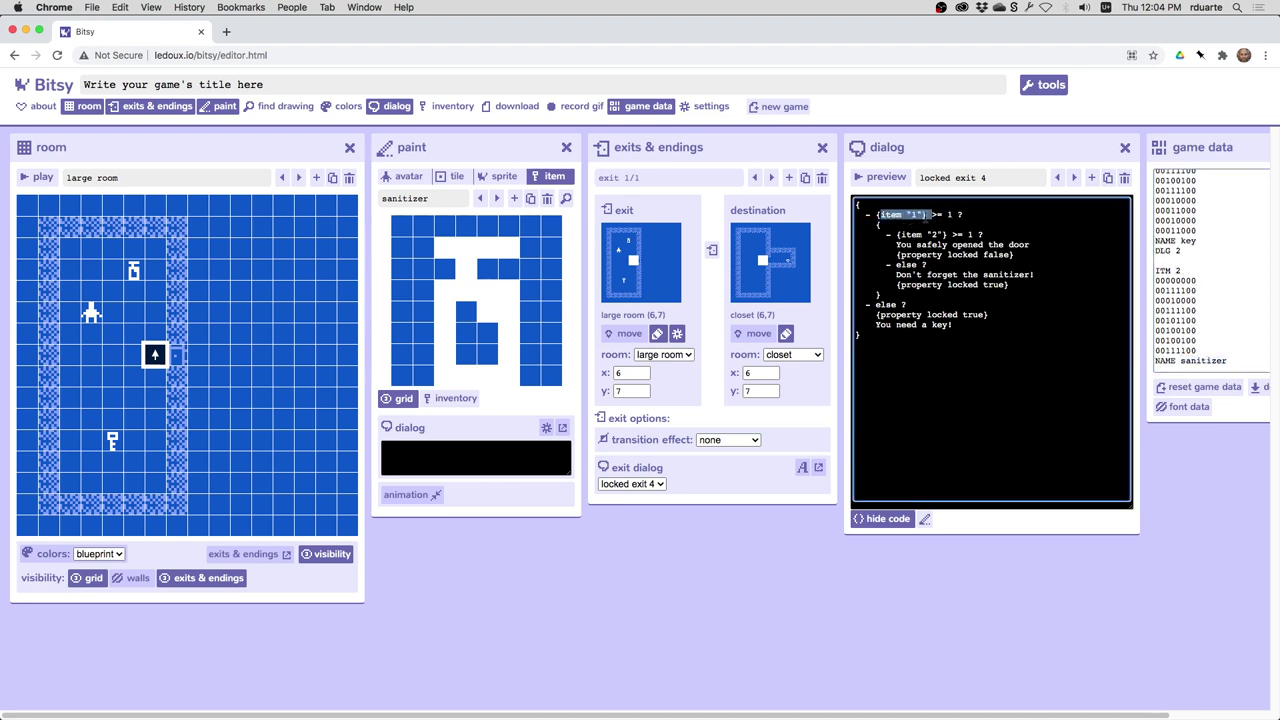
pyautogui.click(955, 214)
pyautogui.moveTo(885, 232); pyautogui.dragTo(1029, 285)
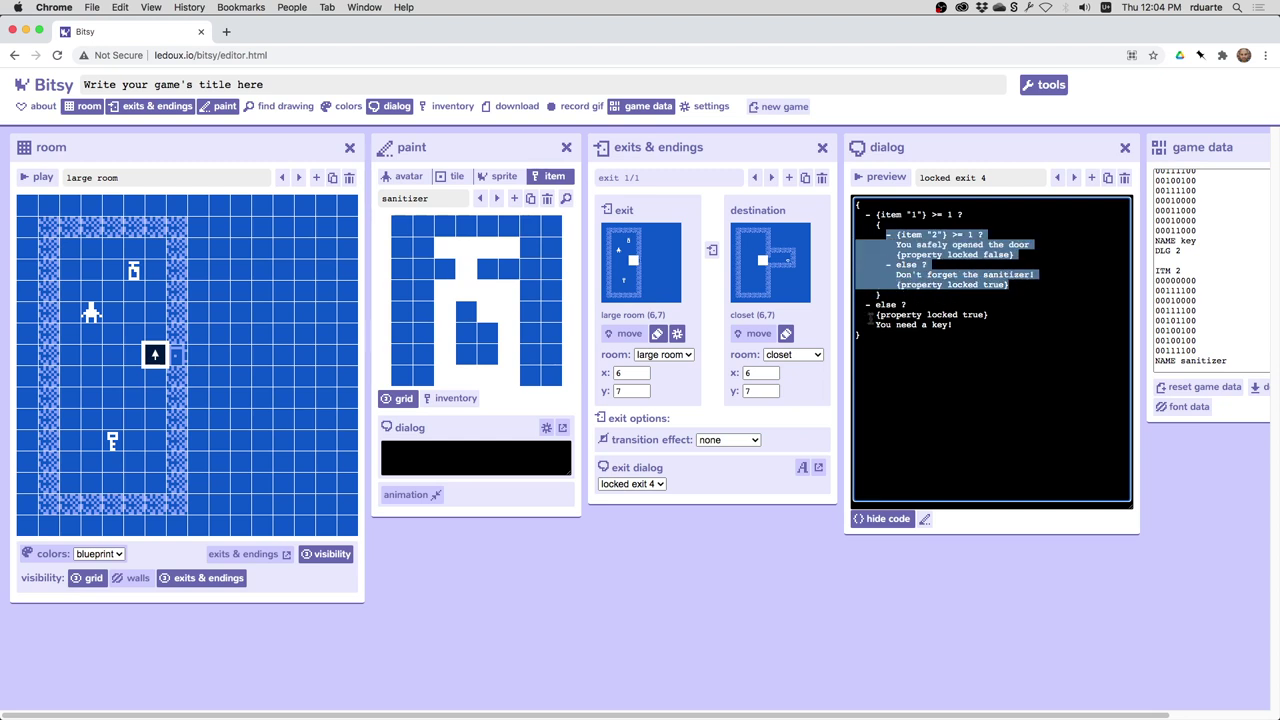
pyautogui.moveTo(871, 314); pyautogui.dragTo(919, 333)
pyautogui.moveTo(896, 234); pyautogui.dragTo(1011, 286)
pyautogui.moveTo(901, 234); pyautogui.dragTo(987, 234)
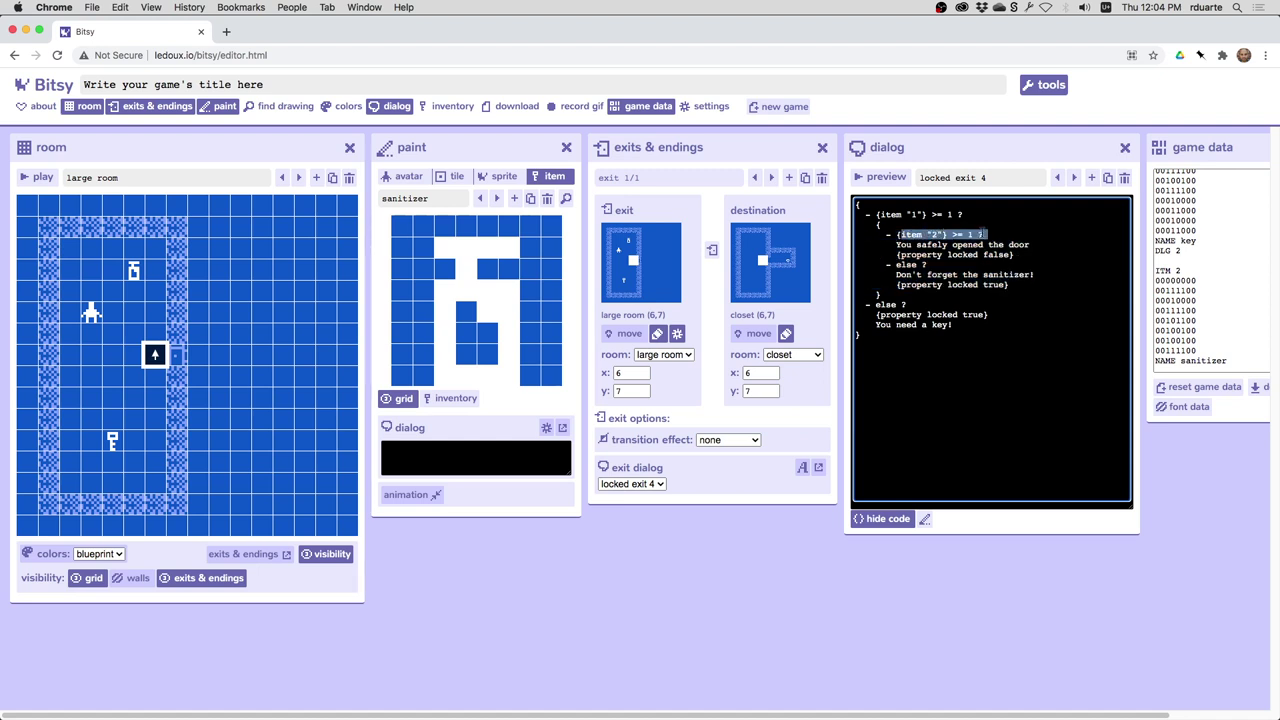
pyautogui.moveTo(896, 244); pyautogui.dragTo(1026, 254)
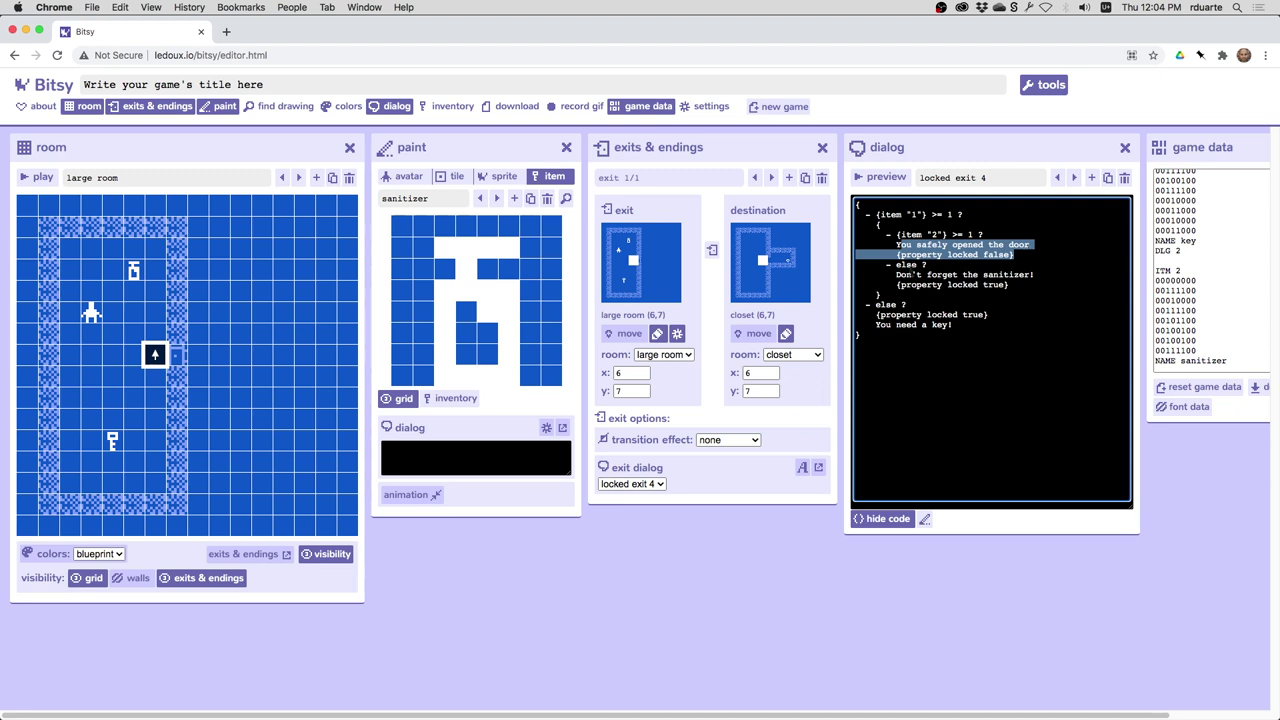
pyautogui.moveTo(896, 274); pyautogui.dragTo(1030, 285)
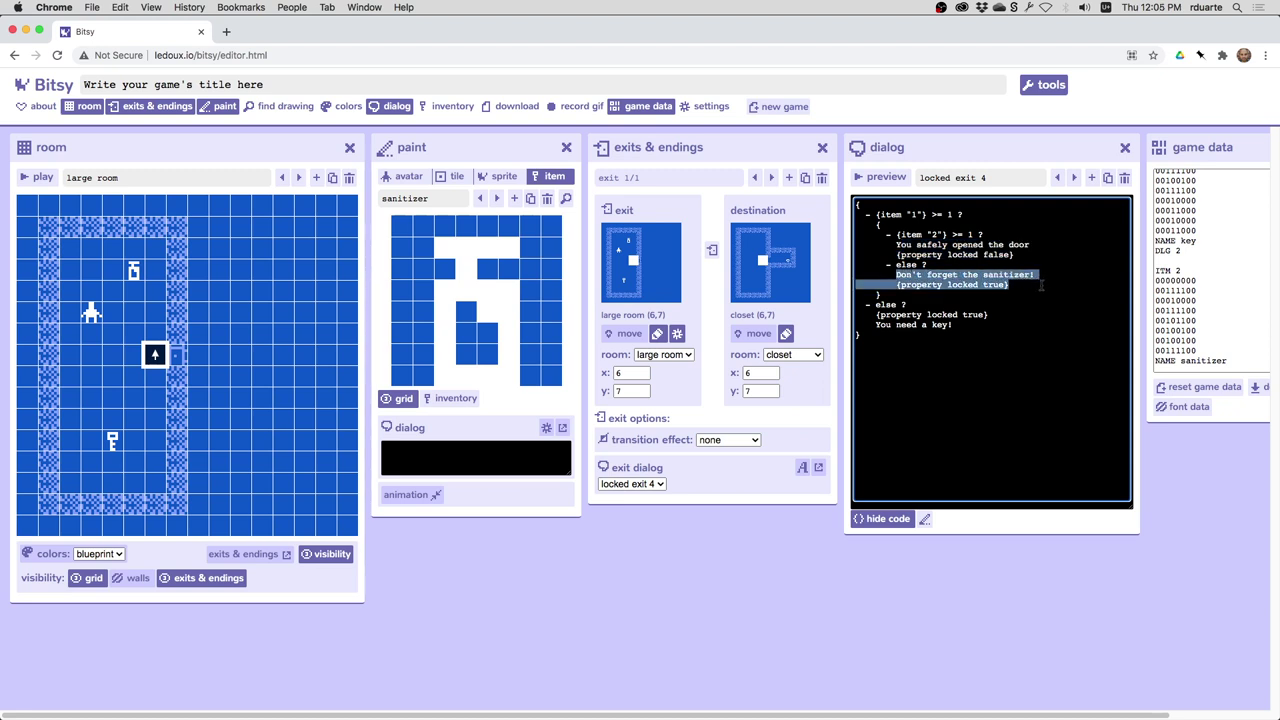
pyautogui.click(1038, 285)
pyautogui.moveTo(968, 368); pyautogui.dragTo(856, 202)
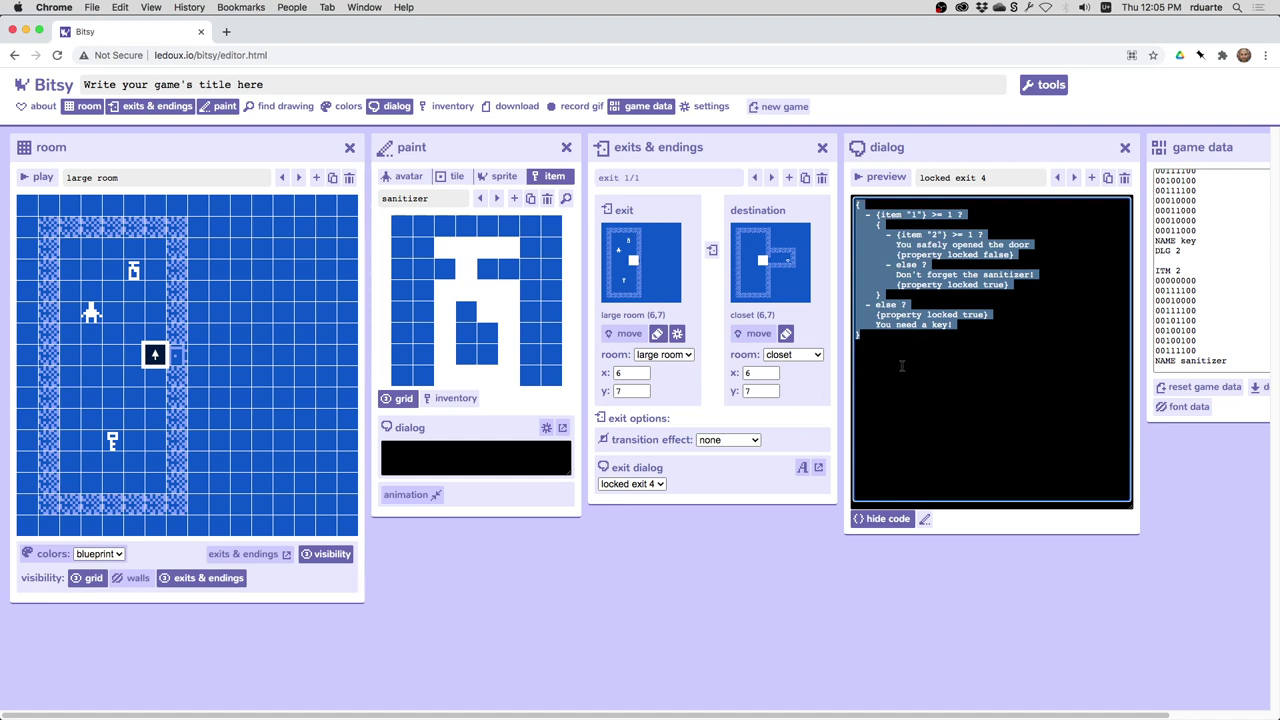
# Switch back to visual blocks, playtest the door without the key, then collect the key.
pyautogui.click(884, 518)
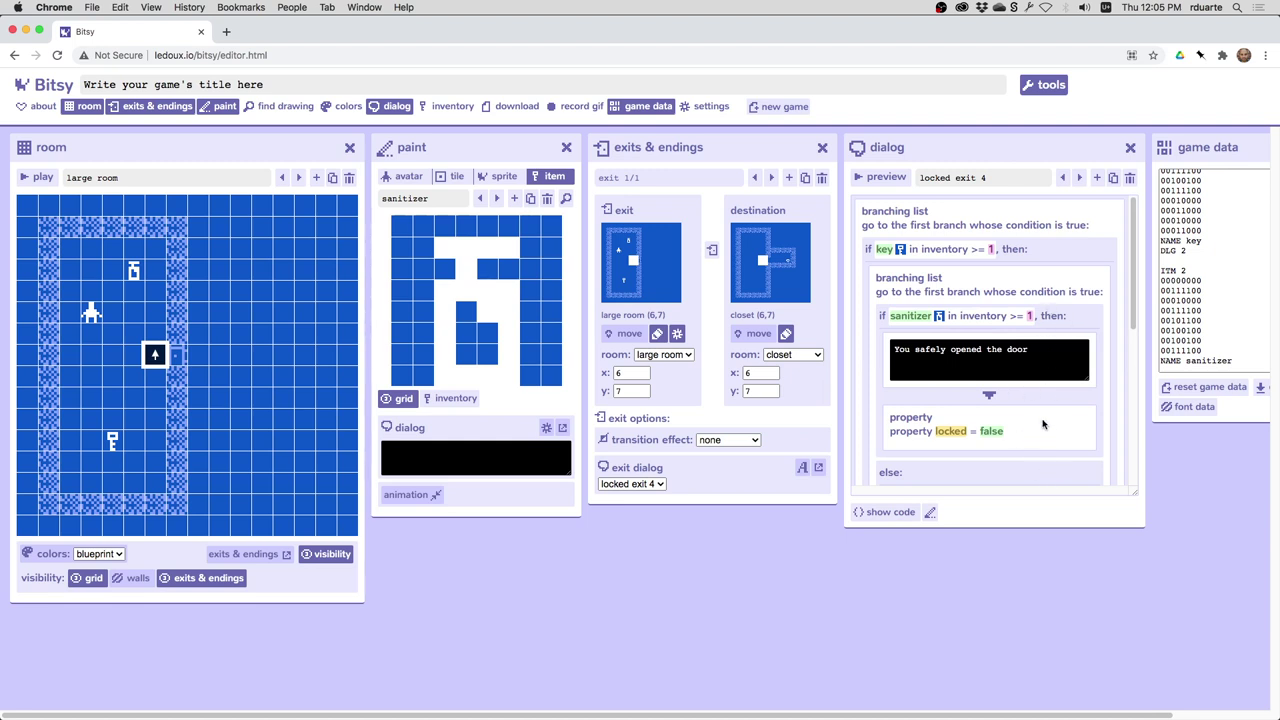
pyautogui.click(38, 177)
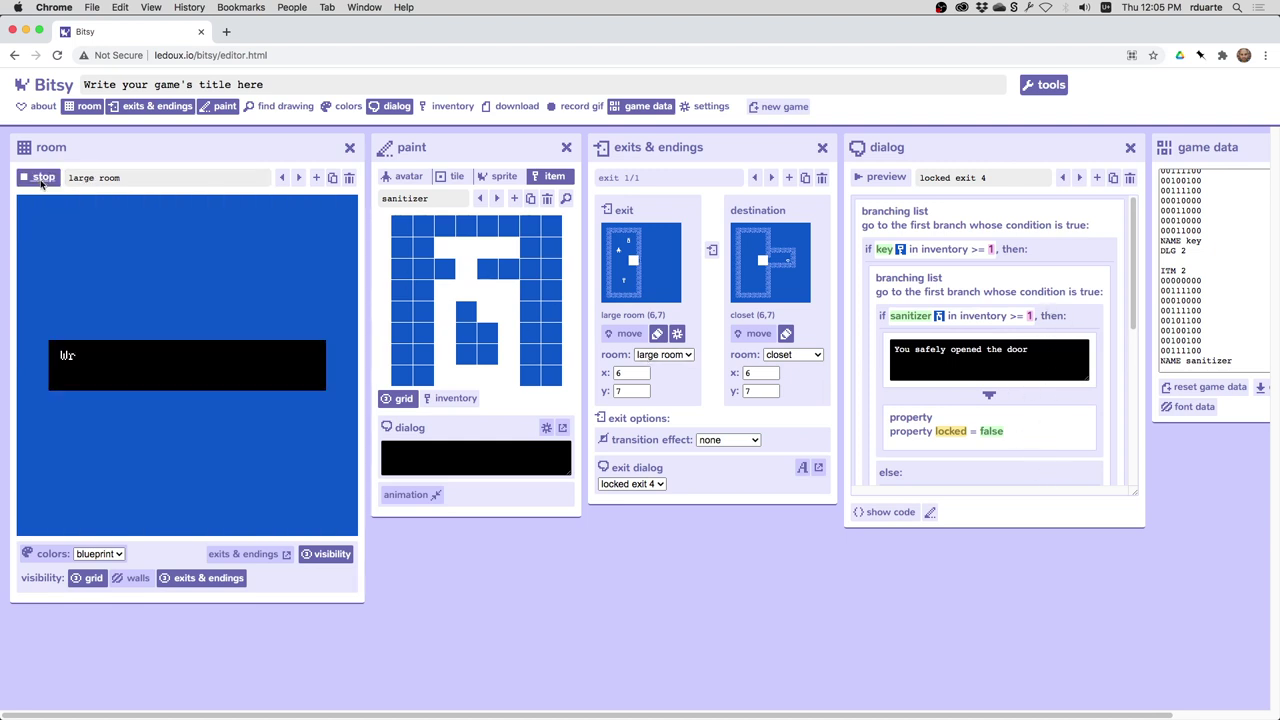
pyautogui.press('Down')
pyautogui.press('Down')
pyautogui.press('Down')
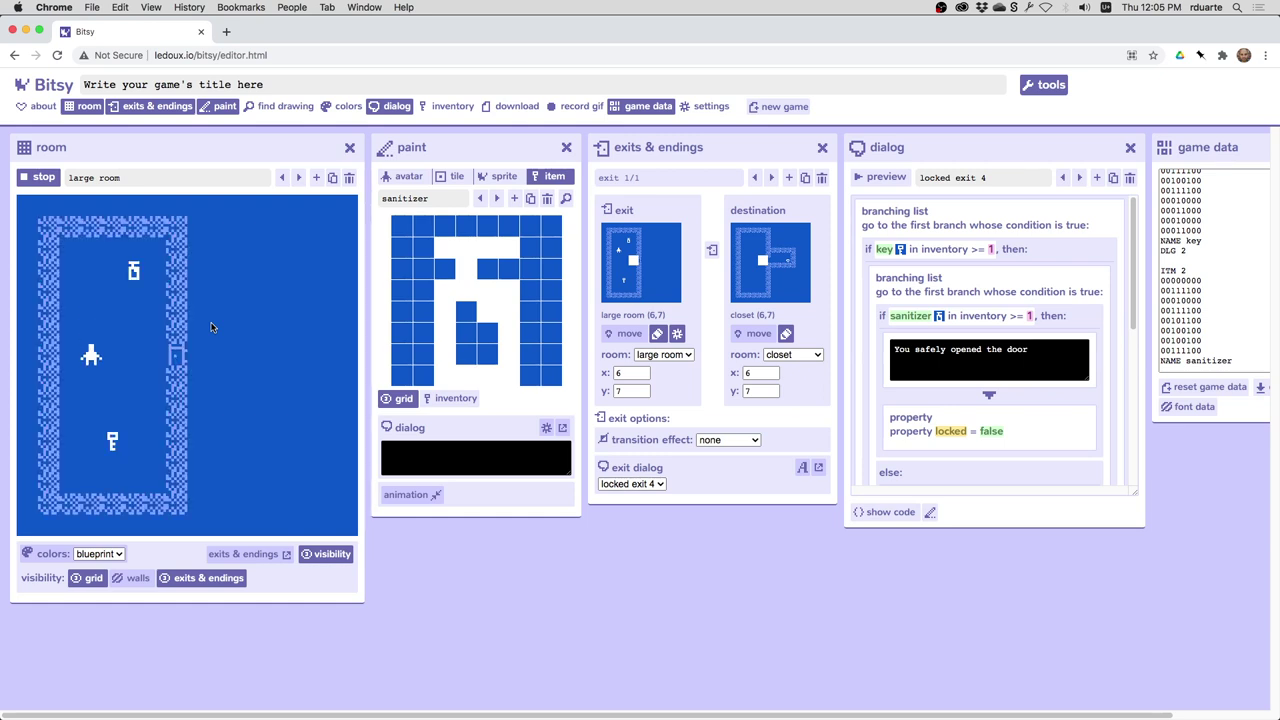
pyautogui.press('Right')
pyautogui.press('Right')
pyautogui.press('Right')
pyautogui.press('Right')
pyautogui.press('Left')
pyautogui.press('Left')
pyautogui.press('Left')
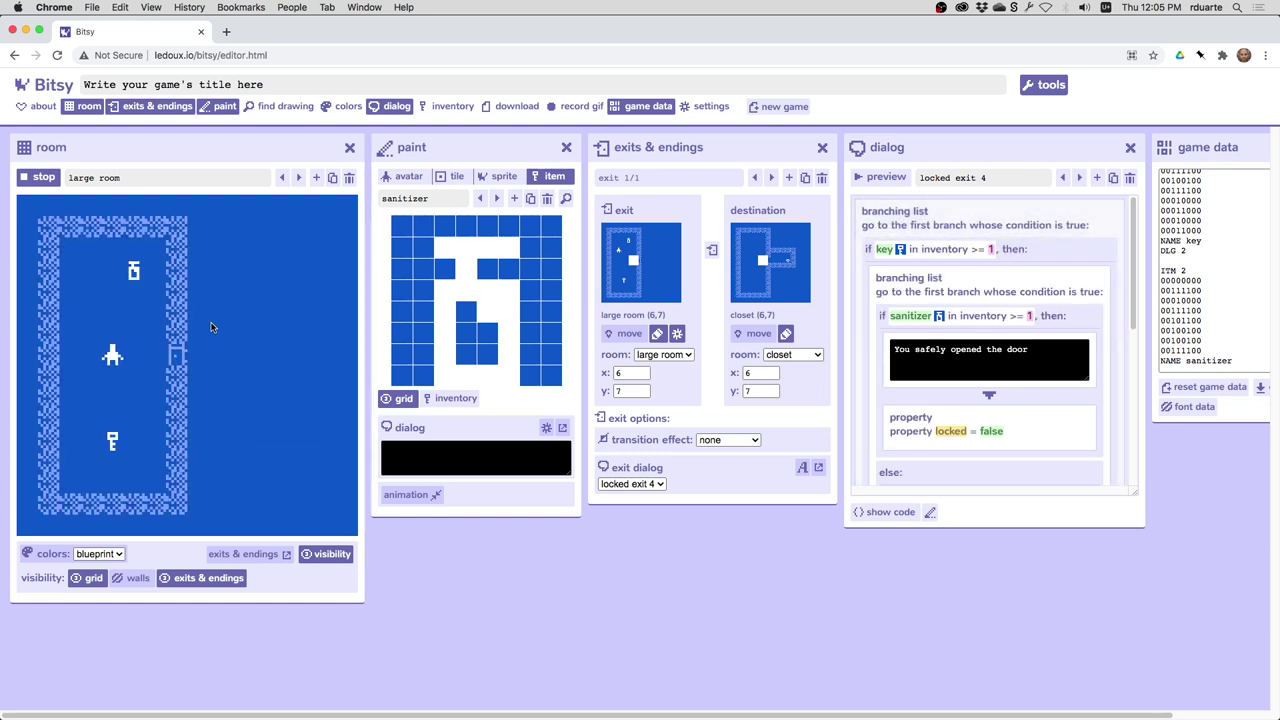
pyautogui.press('Down')
pyautogui.press('Down')
pyautogui.press('Down')
pyautogui.press('Down')
pyautogui.press('Up')
pyautogui.press('Up')
pyautogui.press('Up')
pyautogui.press('Up')
pyautogui.press('Up')
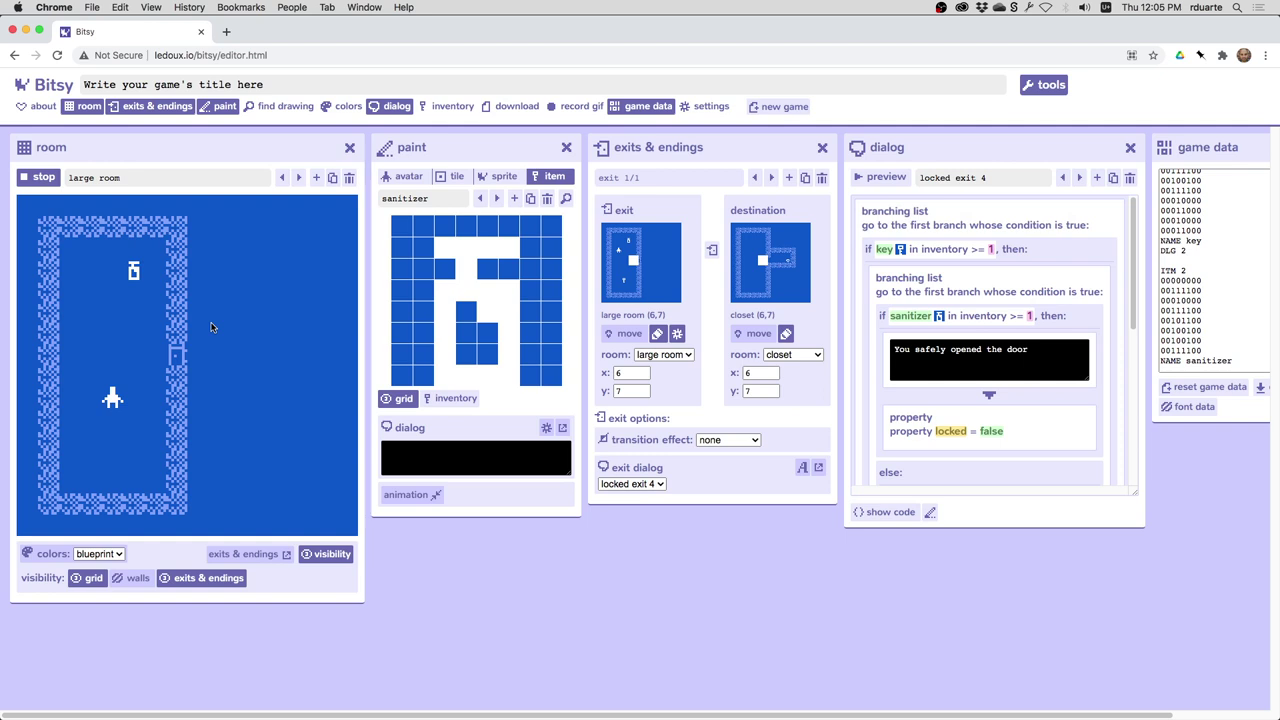
# Try the door with only the key, then collect the sanitizer and enter the closet.
pyautogui.press('Right')
pyautogui.press('Right')
pyautogui.press('Left')
pyautogui.press('Up')
pyautogui.press('Up')
pyautogui.press('Up')
pyautogui.press('Up')
pyautogui.press('Down')
pyautogui.press('Down')
pyautogui.press('Down')
pyautogui.press('Down')
pyautogui.press('Right')
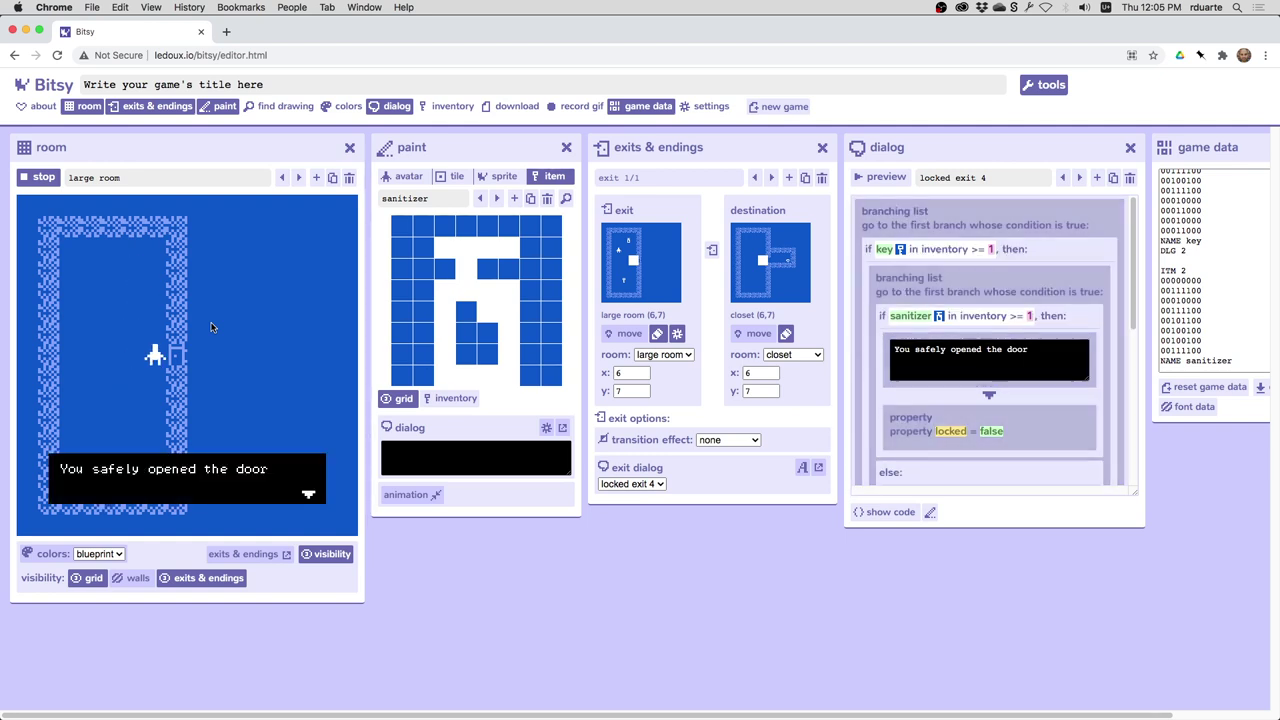
pyautogui.press('Right')
pyautogui.press('Left')
pyautogui.press('Left')
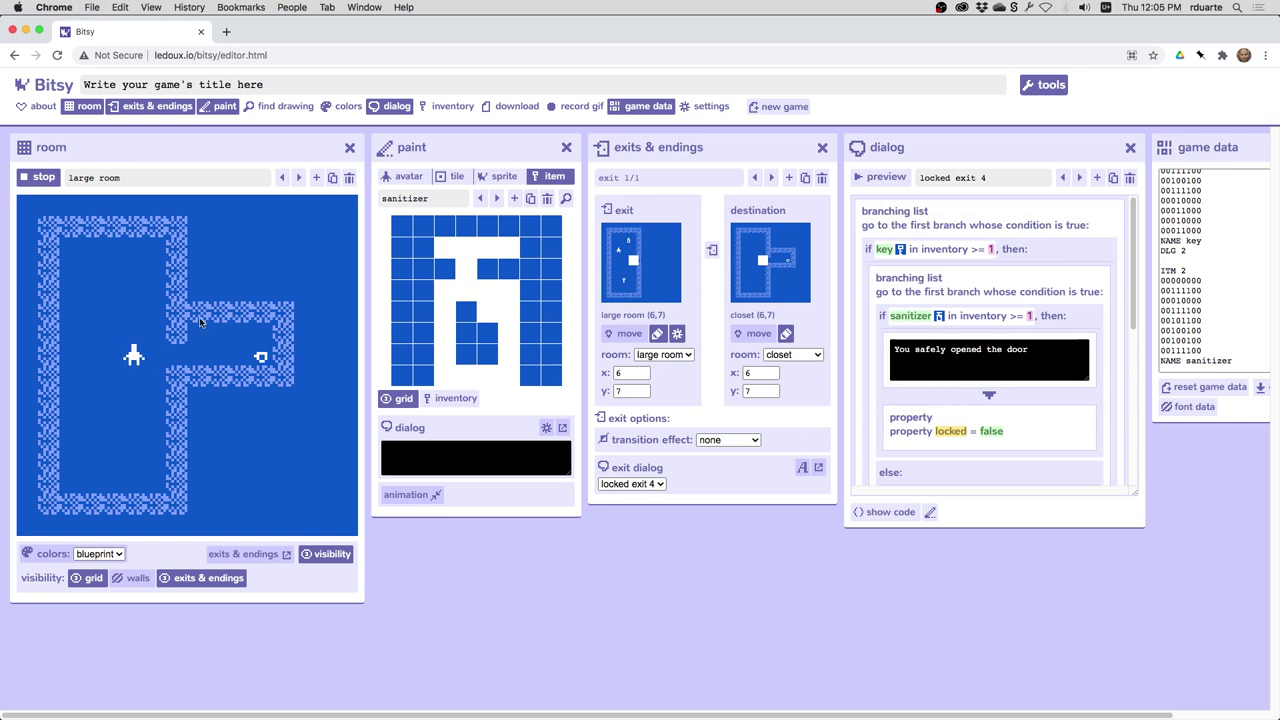
pyautogui.click(40, 178)
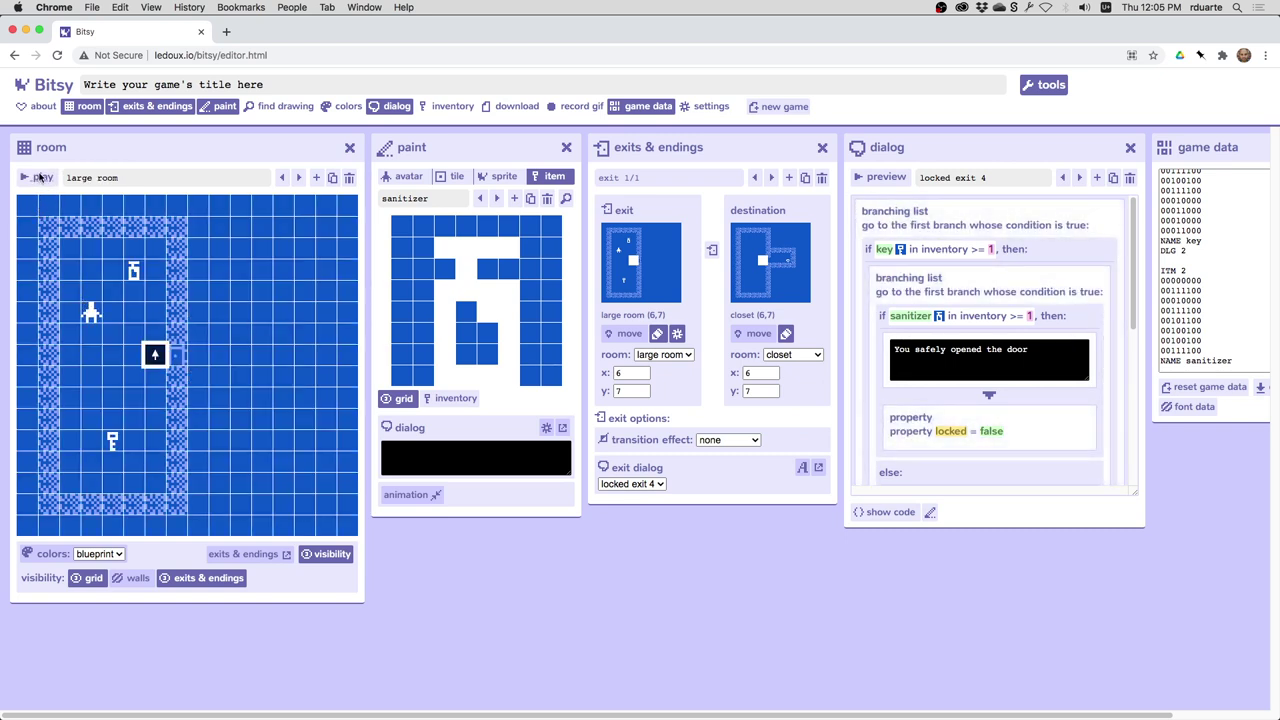
# Start a new playtest and walk to the door, dismissing the 'You need a key!' message.
pyautogui.click(38, 177)
pyautogui.press('Right')
pyautogui.press('Right')
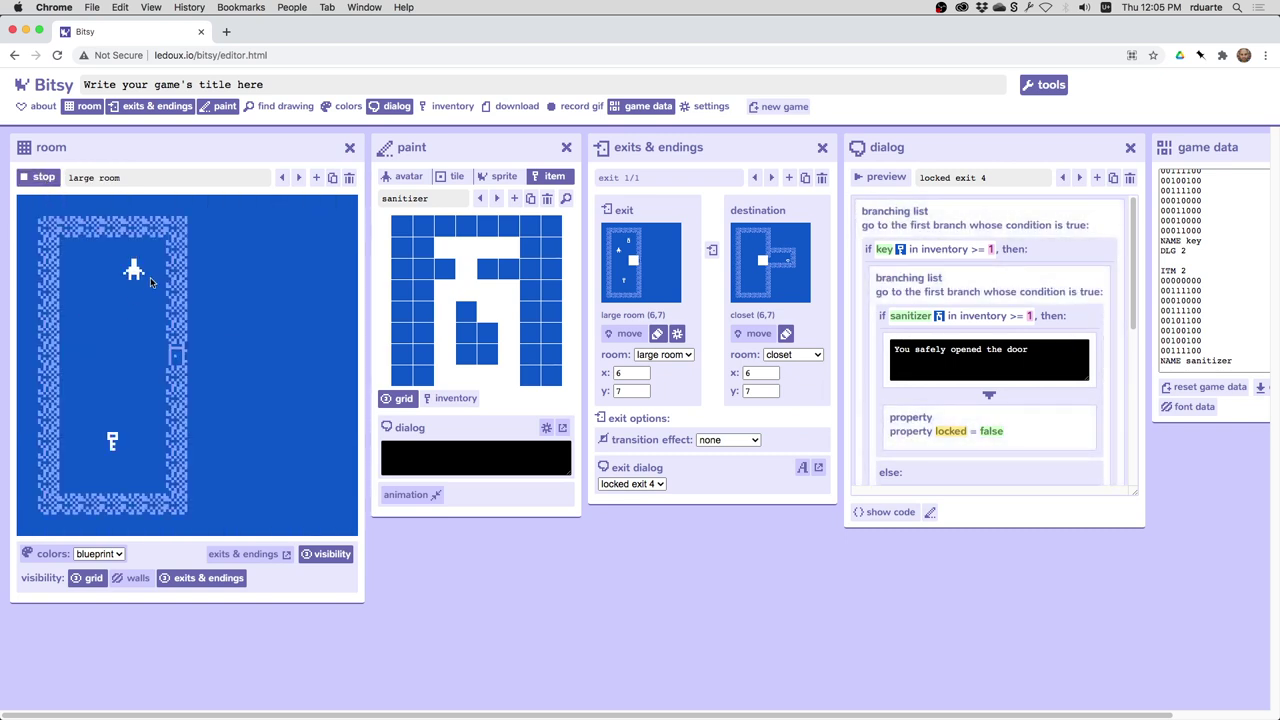
pyautogui.press('Down')
# Collect the key, return to the door and walk through it into the closet.
pyautogui.press('Down')
pyautogui.press('Right')
pyautogui.press('Left')
pyautogui.press('Left')
pyautogui.press('Left')
pyautogui.press('Left')
pyautogui.press('Down')
pyautogui.press('Down')
pyautogui.press('Right')
pyautogui.press('Down')
pyautogui.press('Down')
pyautogui.press('Up')
pyautogui.press('Up')
pyautogui.press('Up')
pyautogui.press('Up')
pyautogui.press('Up')
pyautogui.press('Right')
pyautogui.press('Right')
pyautogui.press('Right')
pyautogui.press('Right')
pyautogui.press('Right')
pyautogui.press('Right')
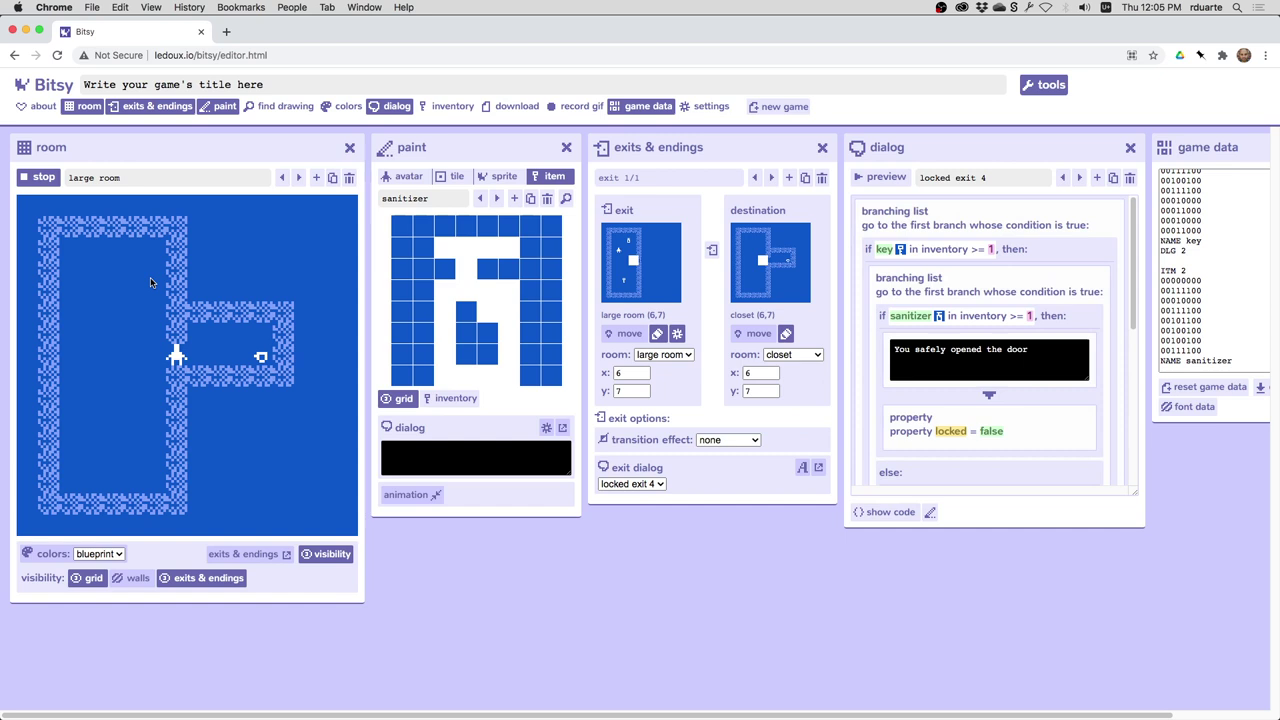
pyautogui.press('Right')
# Show the 'locked exit 4' dialog as raw code and look over the opened-door lines.
pyautogui.click(906, 512)
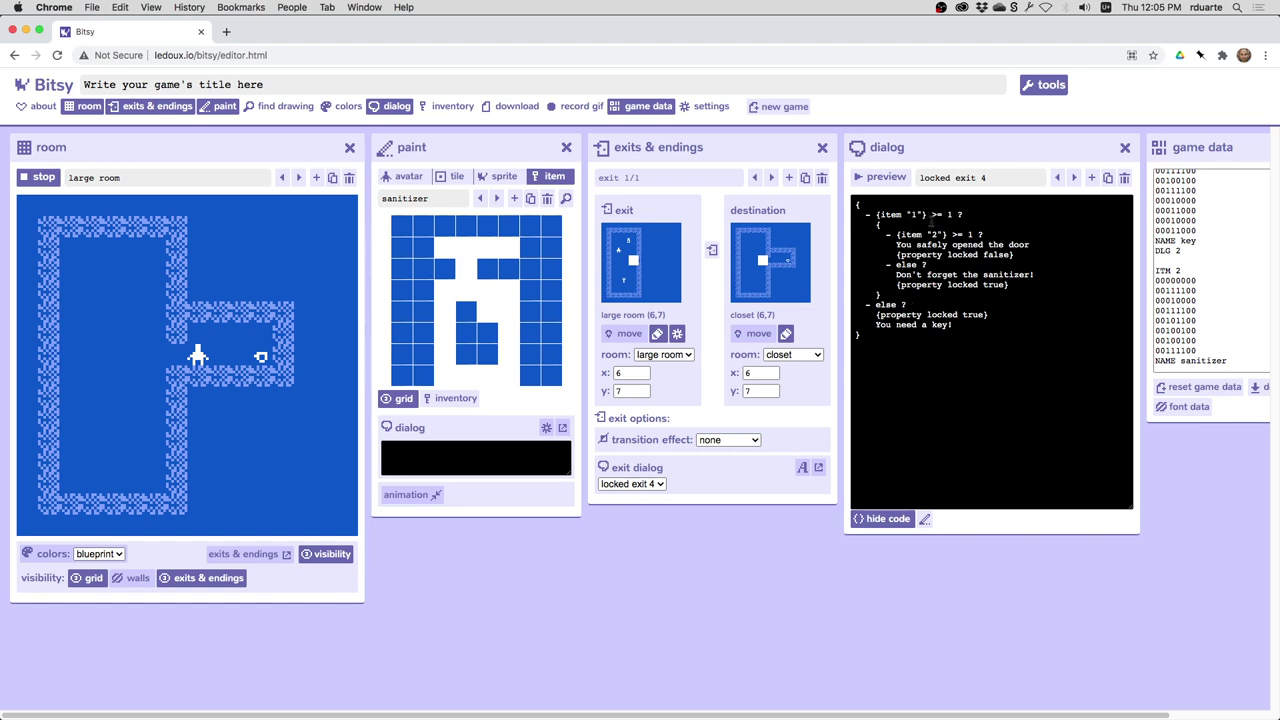
pyautogui.moveTo(932, 245); pyautogui.dragTo(1005, 255)
pyautogui.click(943, 262)
pyautogui.click(1025, 253)
# Highlight the {property locked false} line and the sanitizer and outer-else {property locked true} lines.
pyautogui.tripleClick(1001, 255)
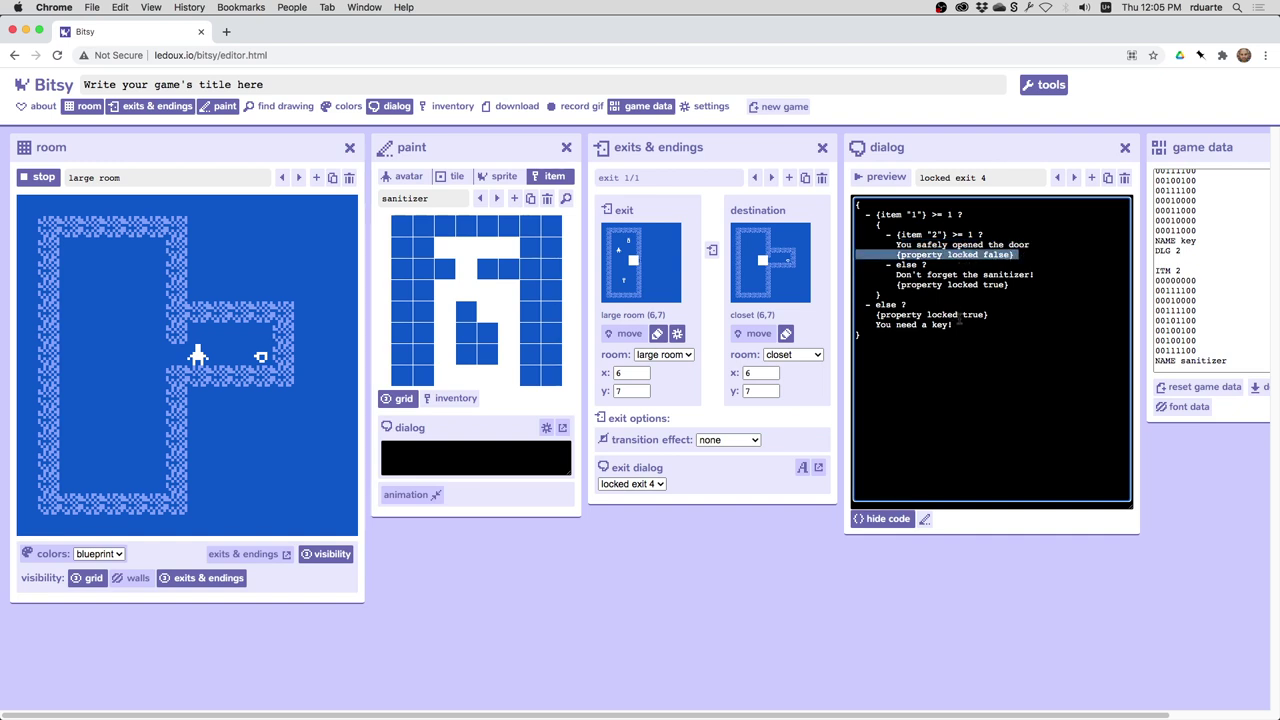
pyautogui.tripleClick(948, 285)
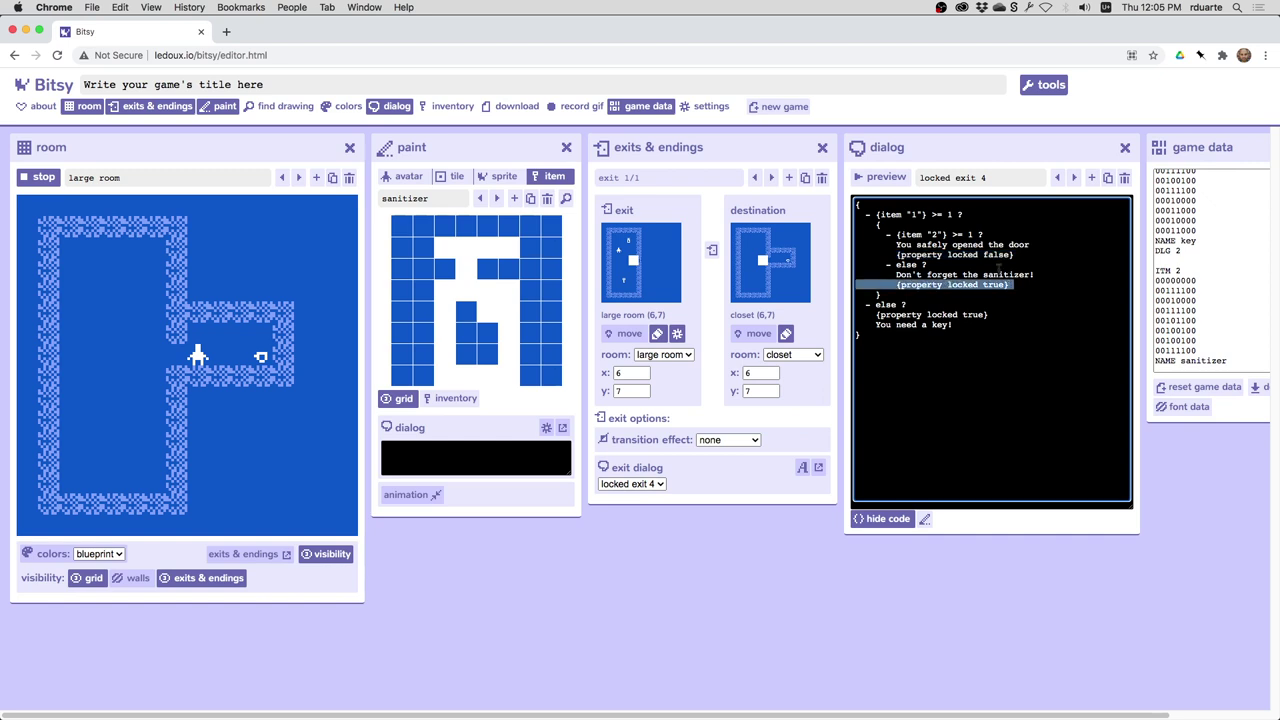
pyautogui.doubleClick(905, 325)
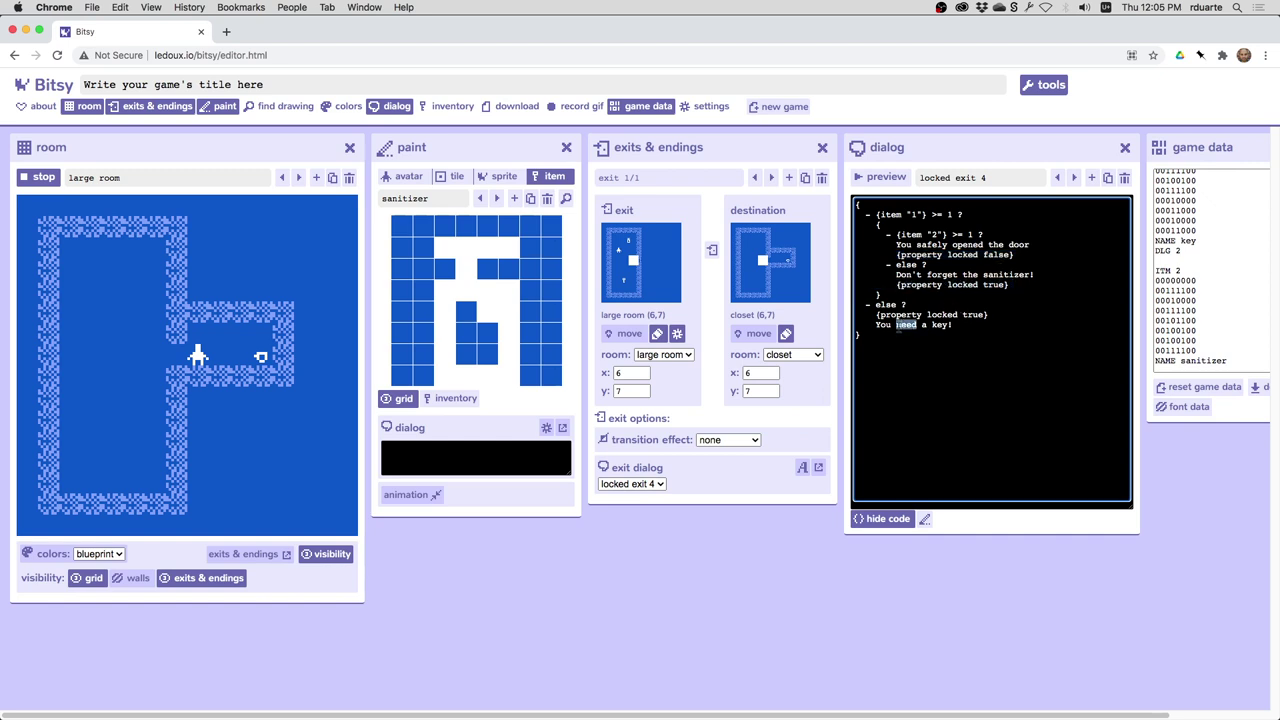
pyautogui.click(922, 295)
pyautogui.tripleClick(920, 314)
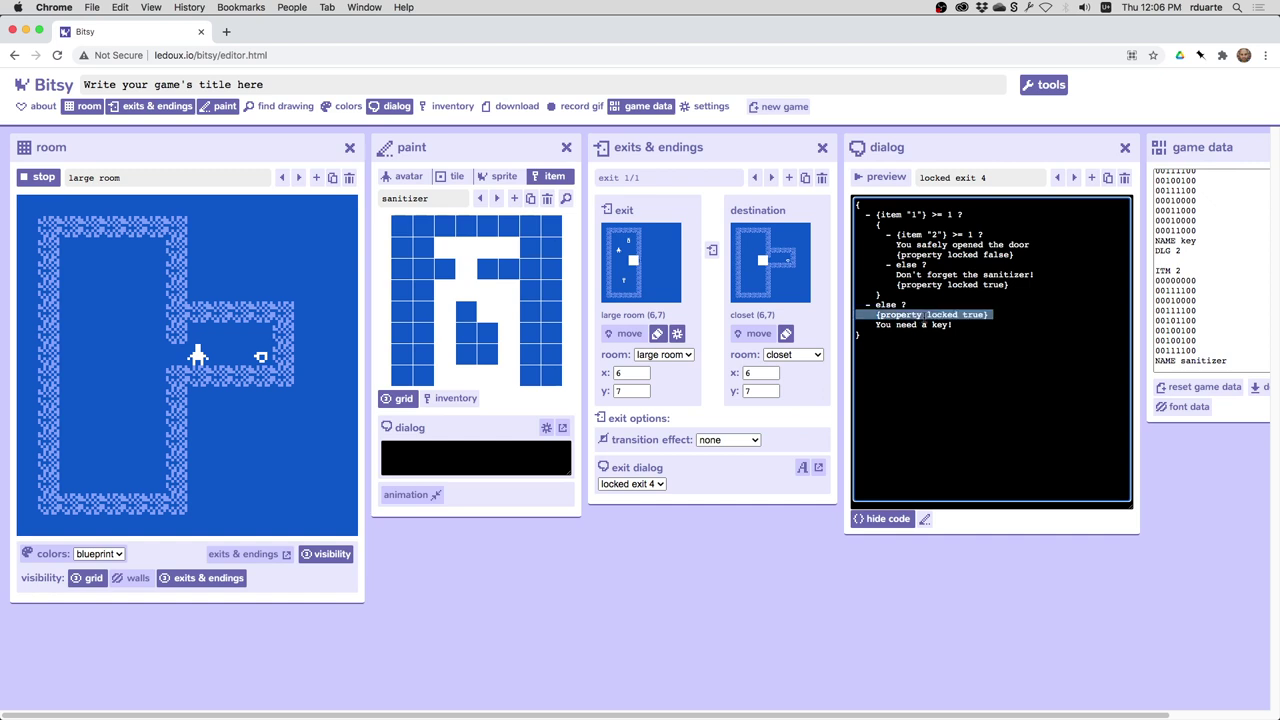
pyautogui.doubleClick(990, 275)
pyautogui.tripleClick(990, 285)
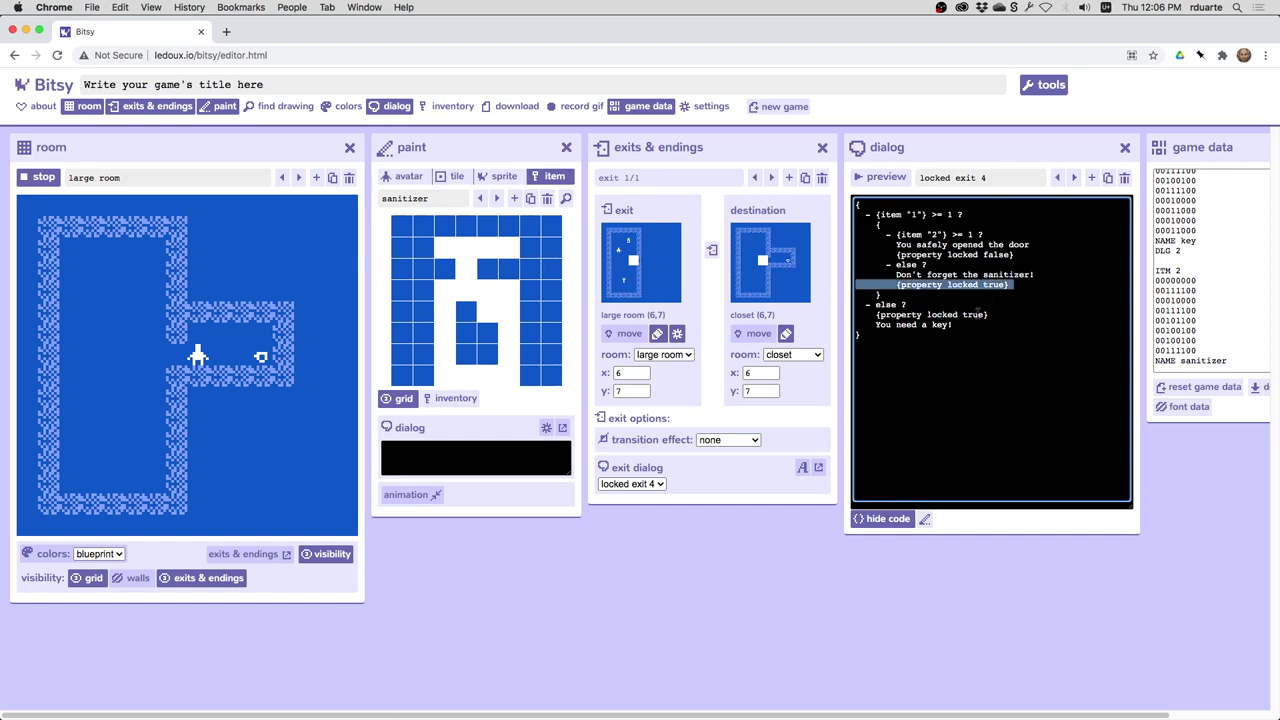
pyautogui.tripleClick(978, 313)
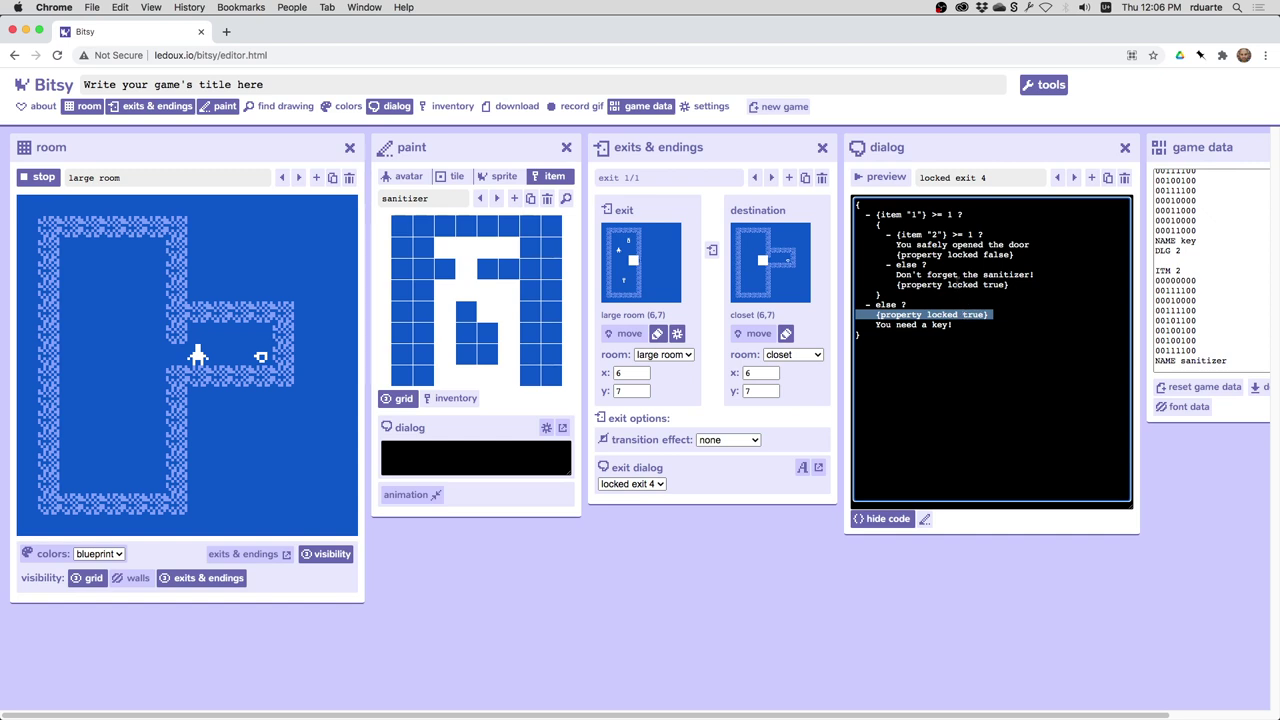
# Toggle the dialog to visual blocks and back to code, then re-highlight the else locked-true line.
pyautogui.click(884, 519)
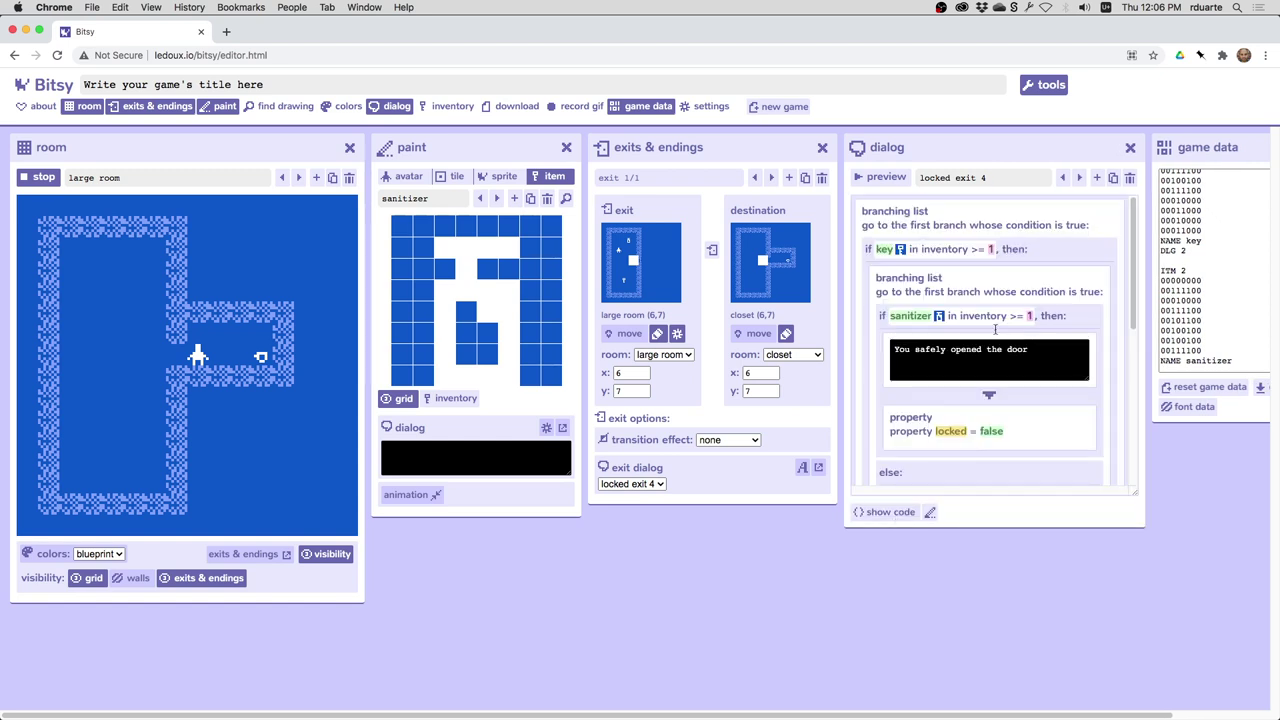
pyautogui.click(910, 511)
pyautogui.click(934, 277)
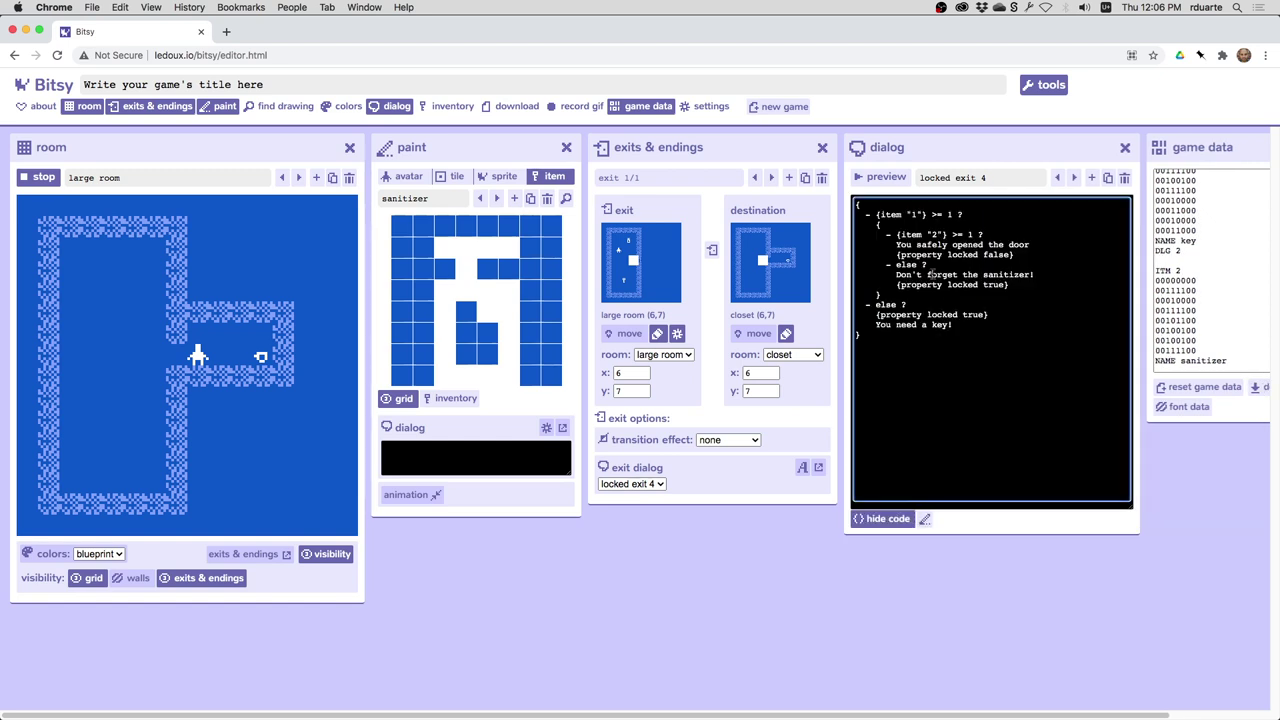
pyautogui.tripleClick(936, 284)
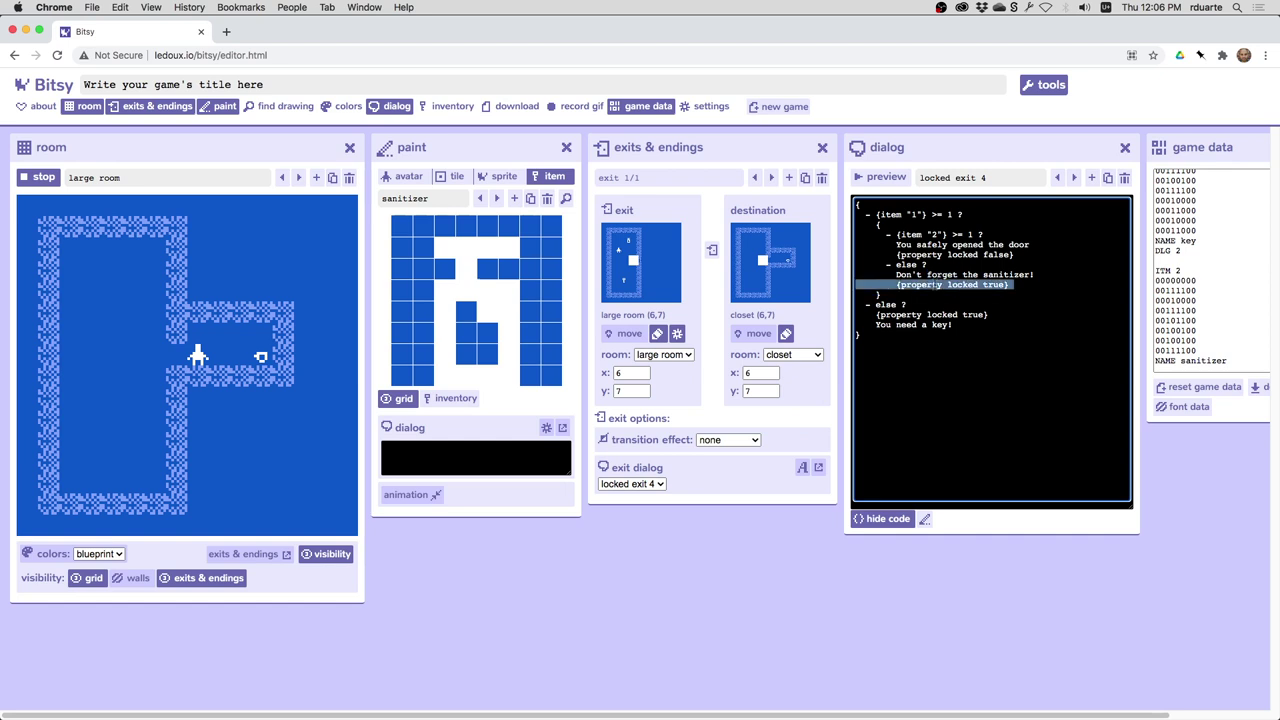
pyautogui.click(924, 346)
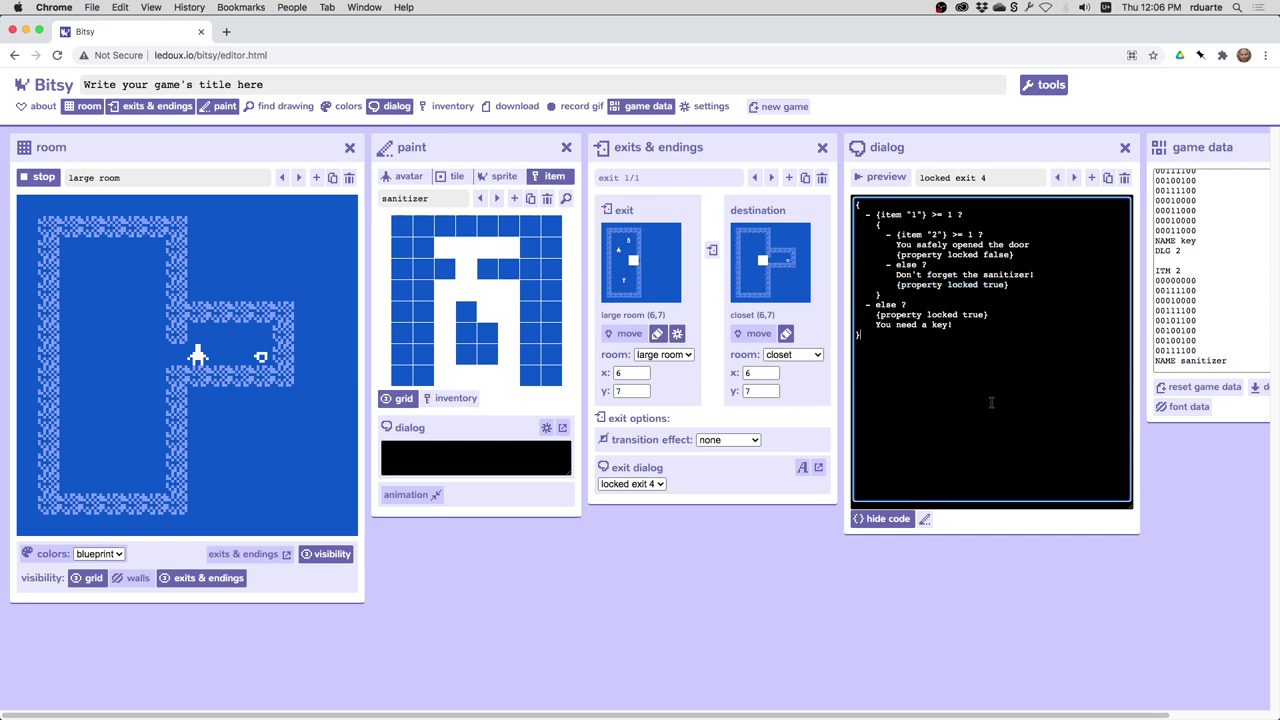